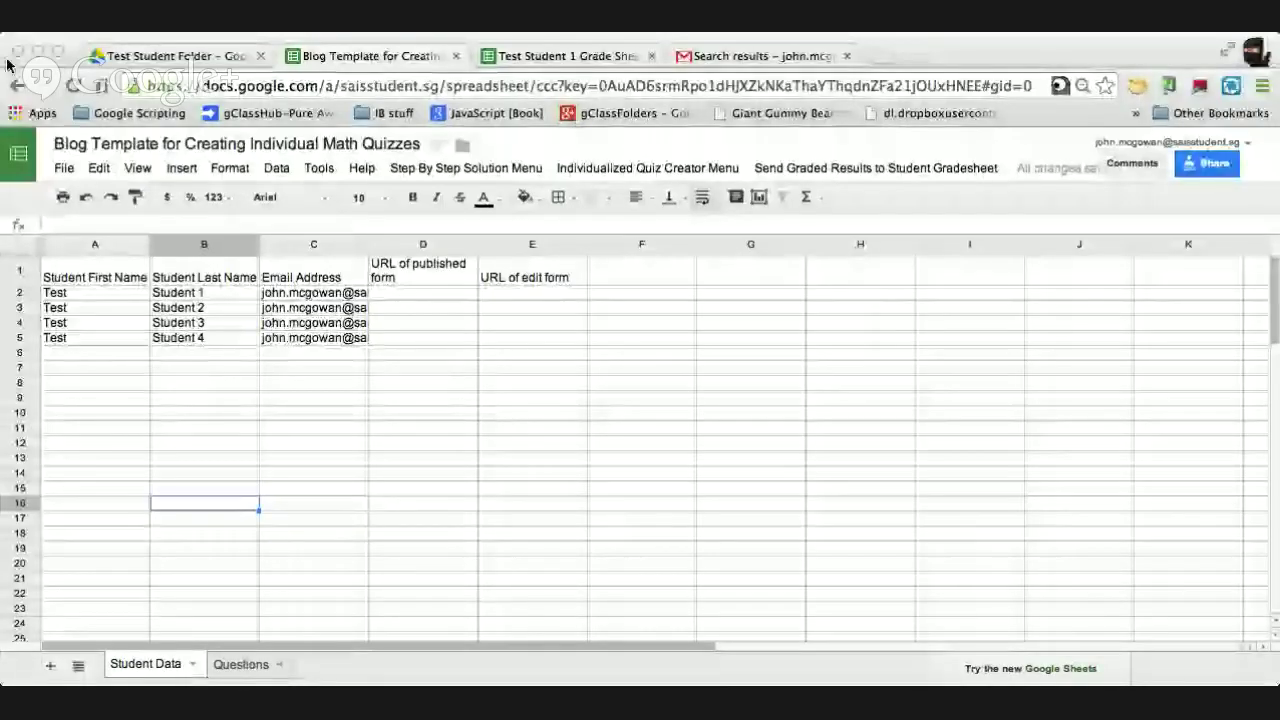
click(297, 74)
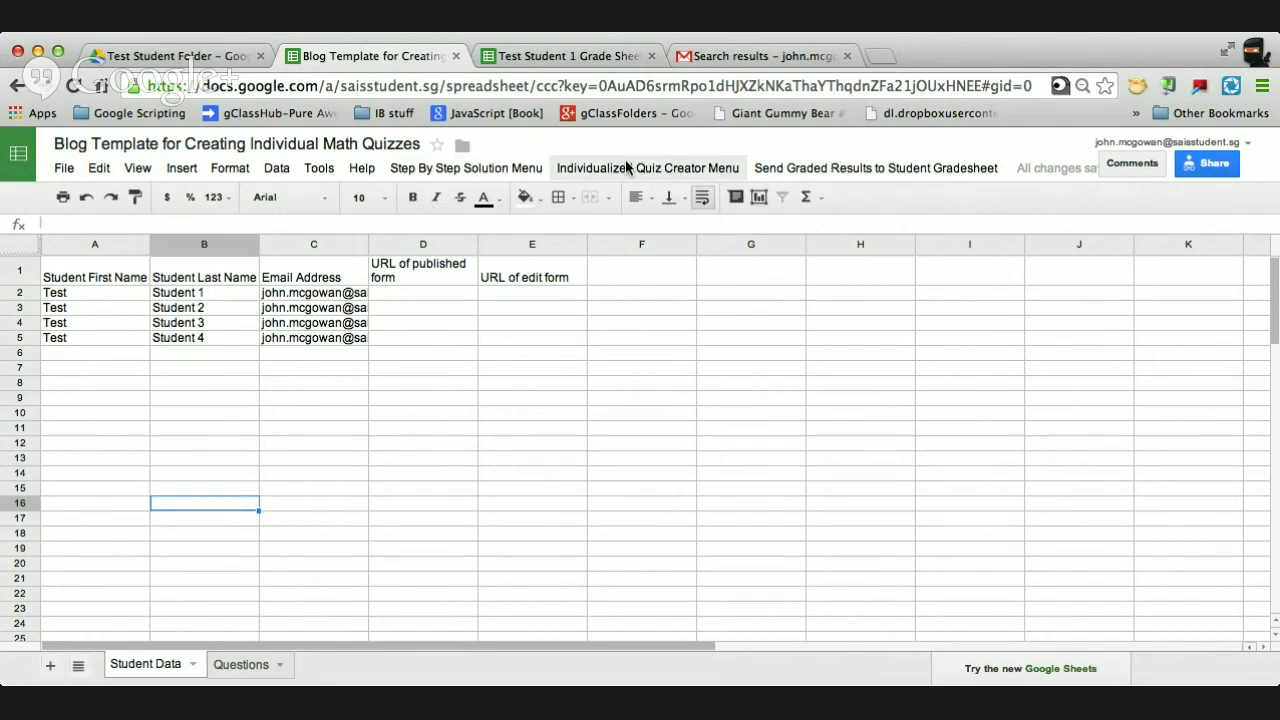
click(484, 170)
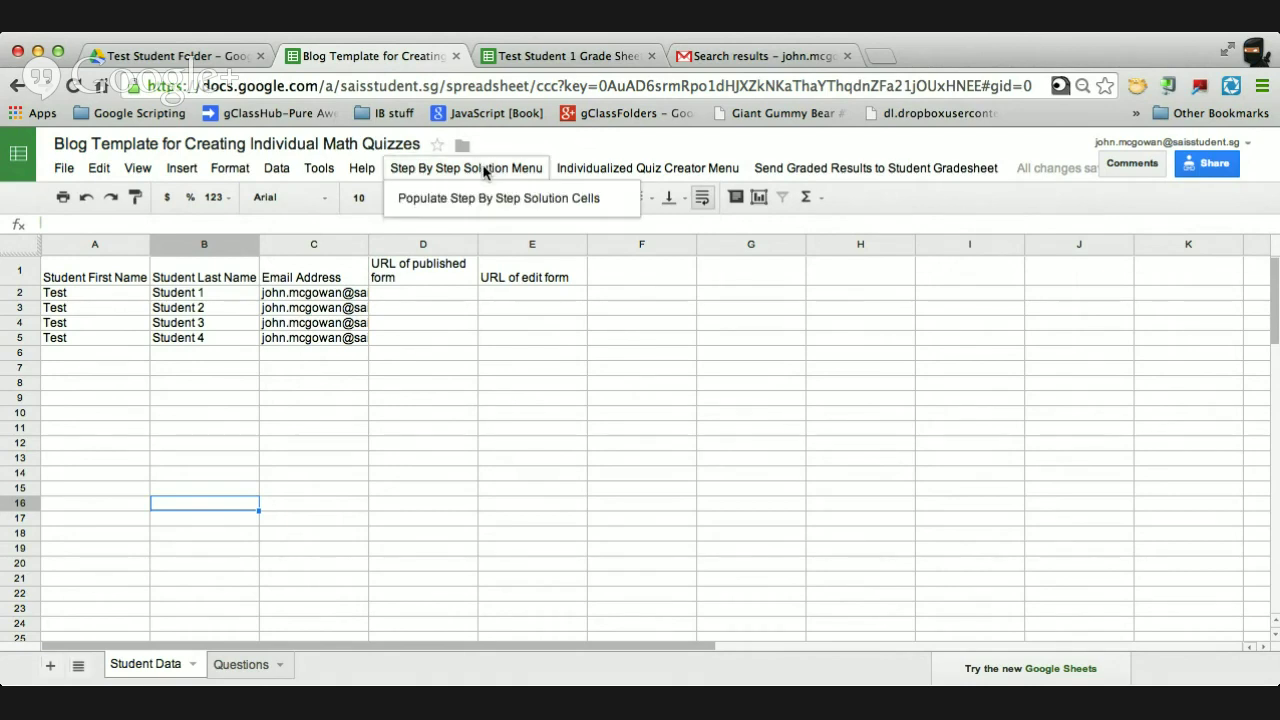
click(512, 146)
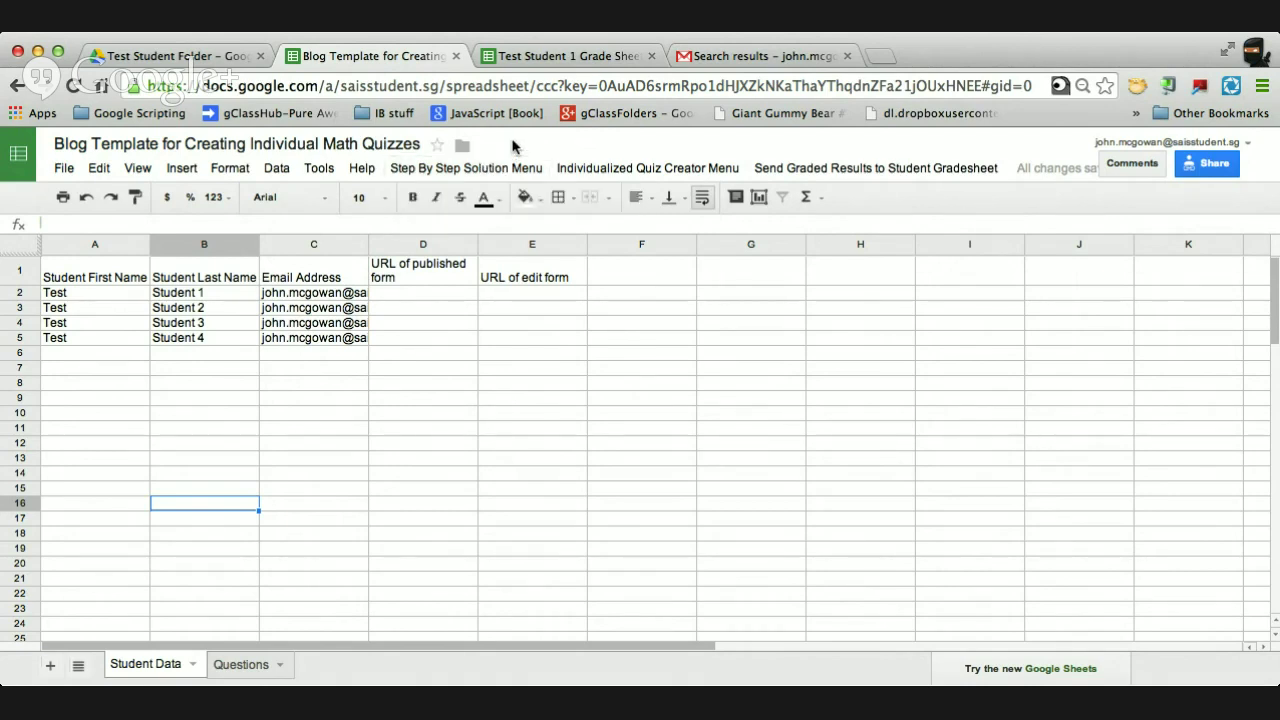
Inspect the Questions sheet and view the step-by-step solution image linked to its first problem
click(243, 665)
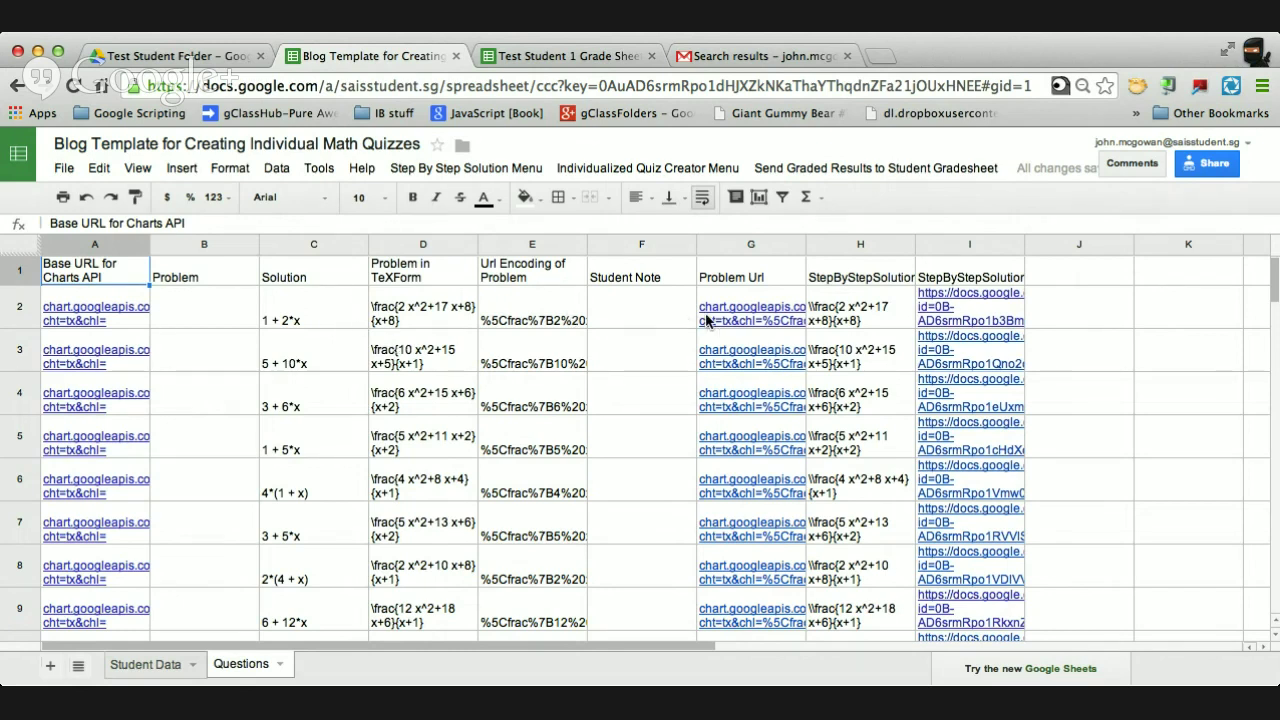
click(734, 320)
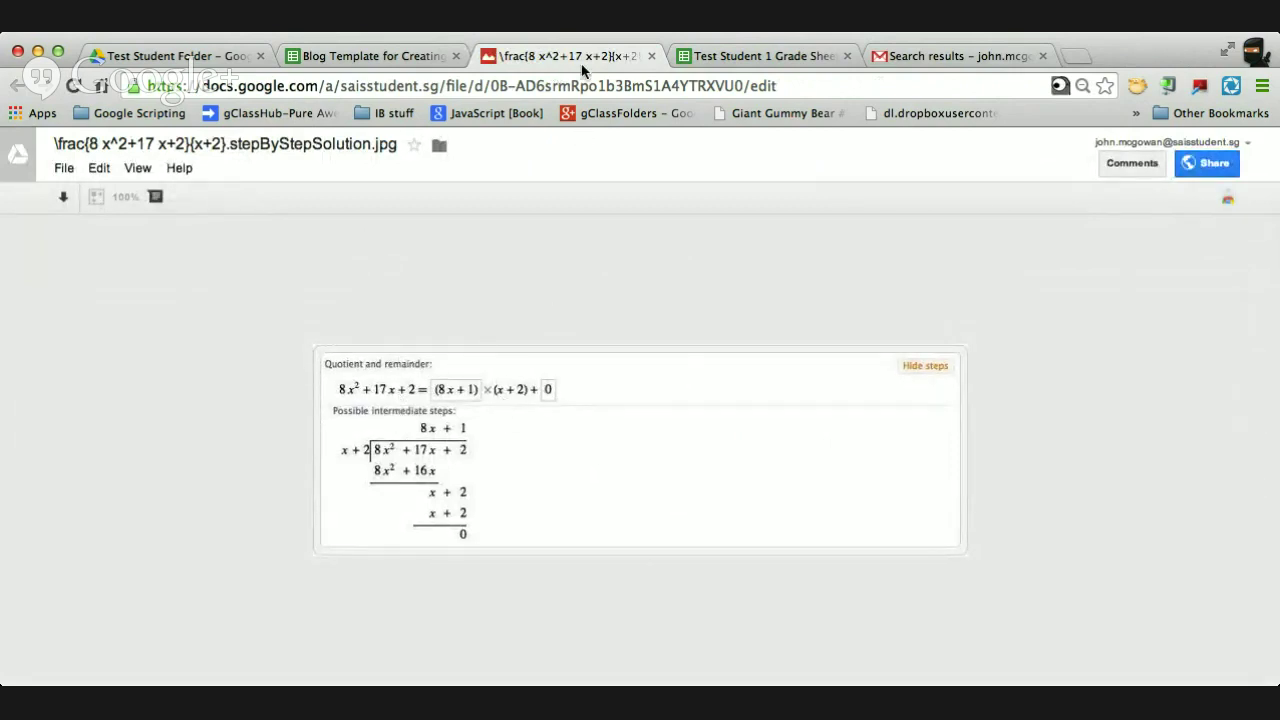
click(650, 56)
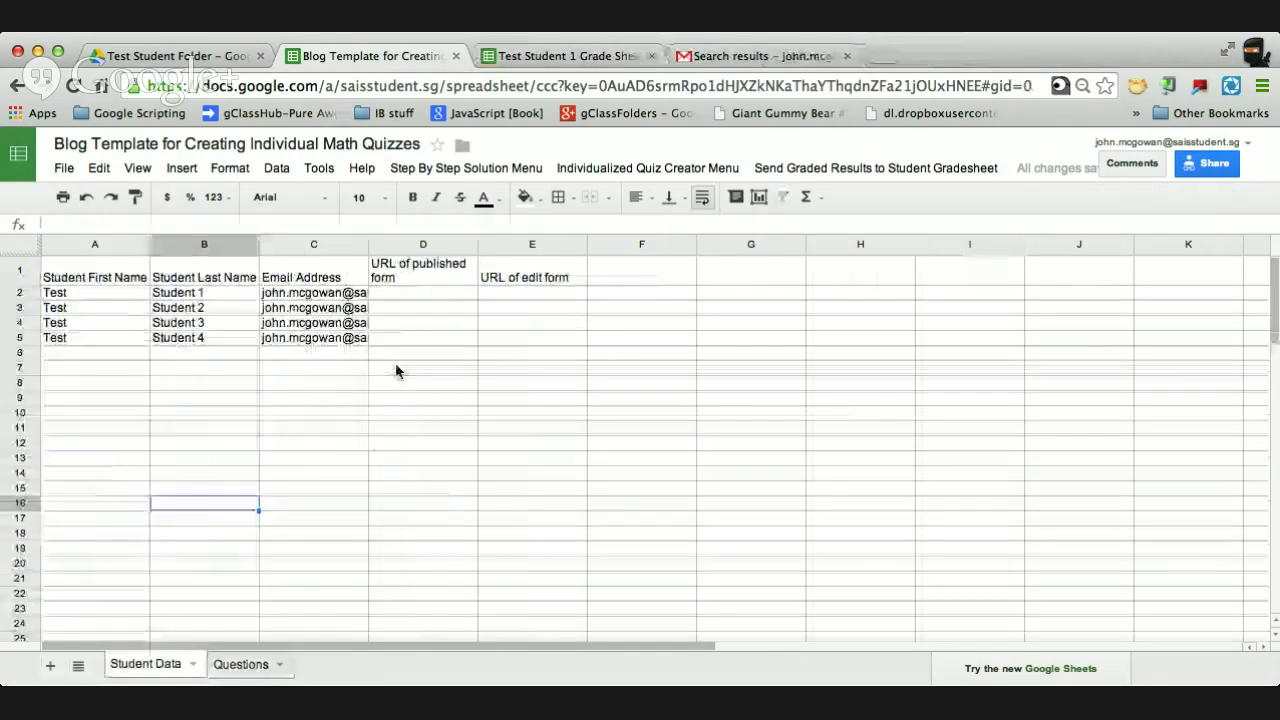
click(241, 665)
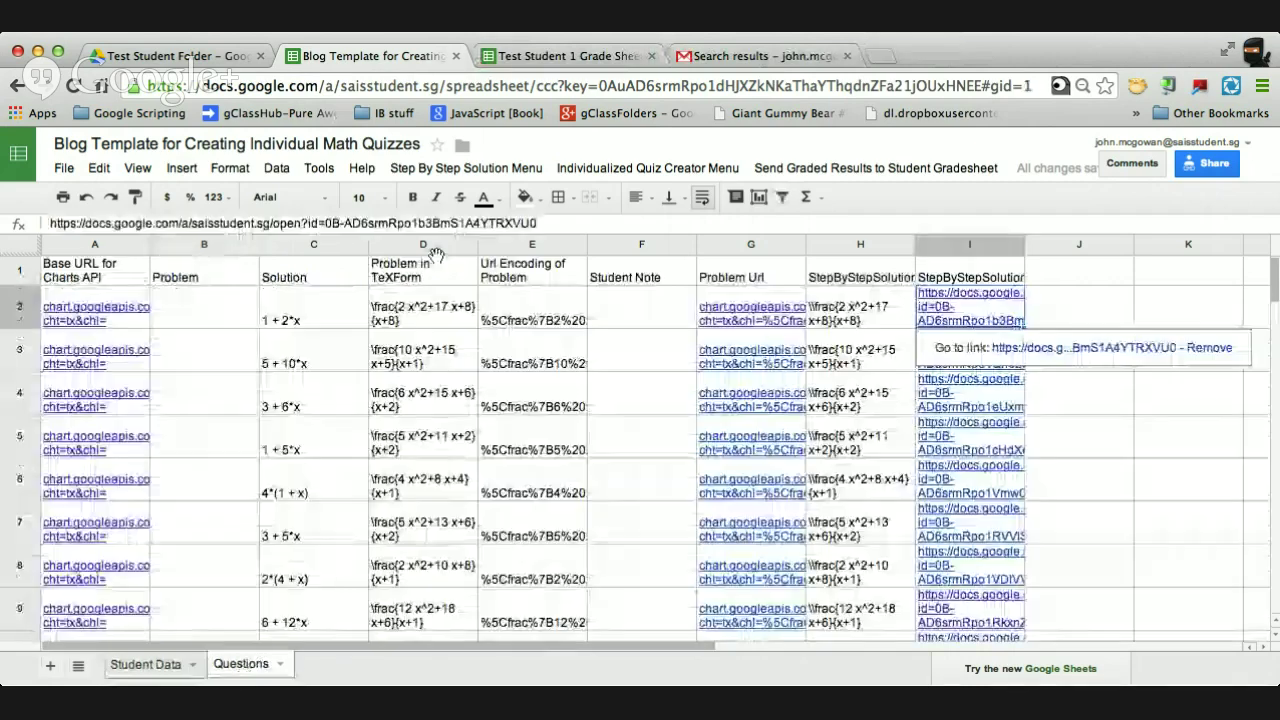
click(462, 168)
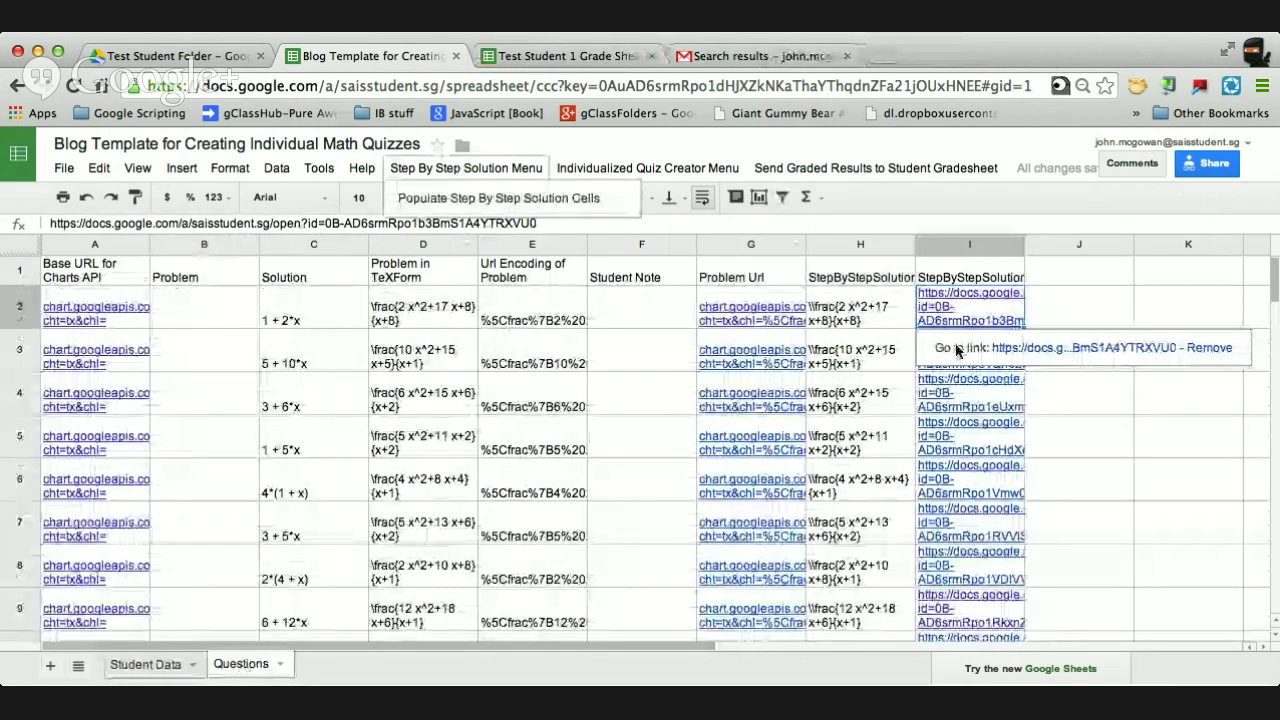
mouse_move(650, 168)
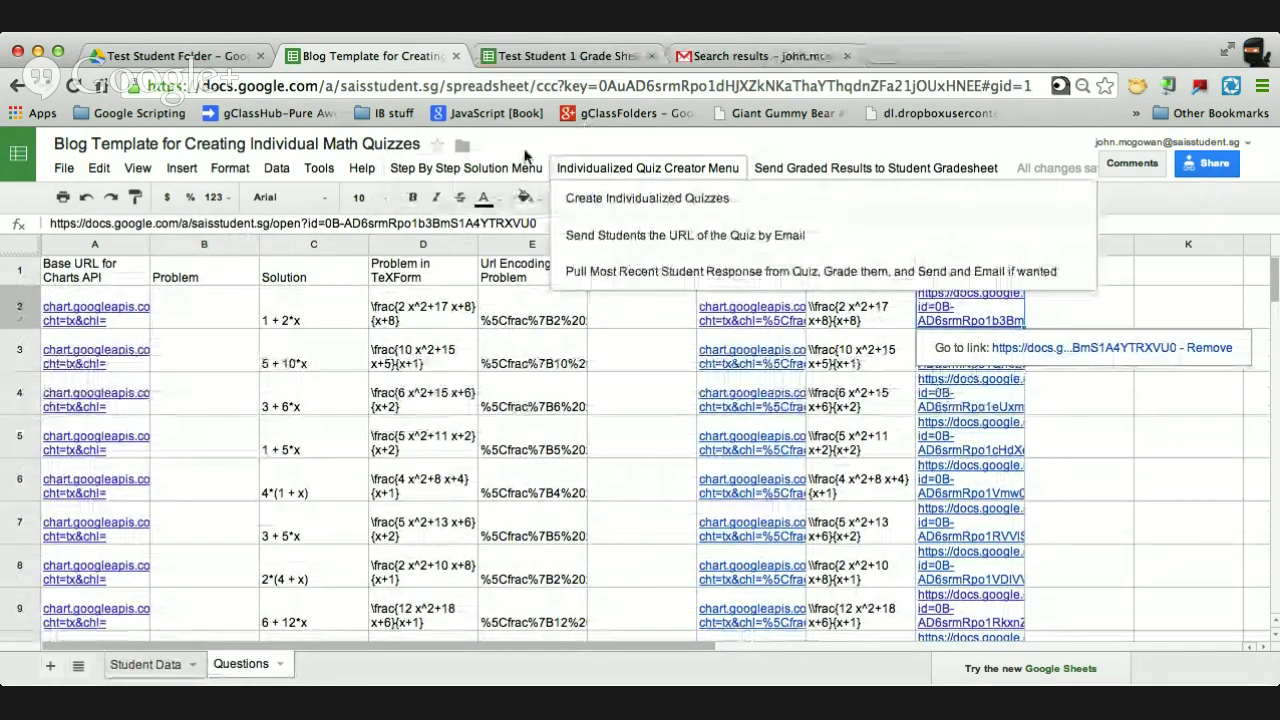
key(Escape)
Create individualized quizzes with 3 problems each for the students on the Student Data sheet
click(142, 670)
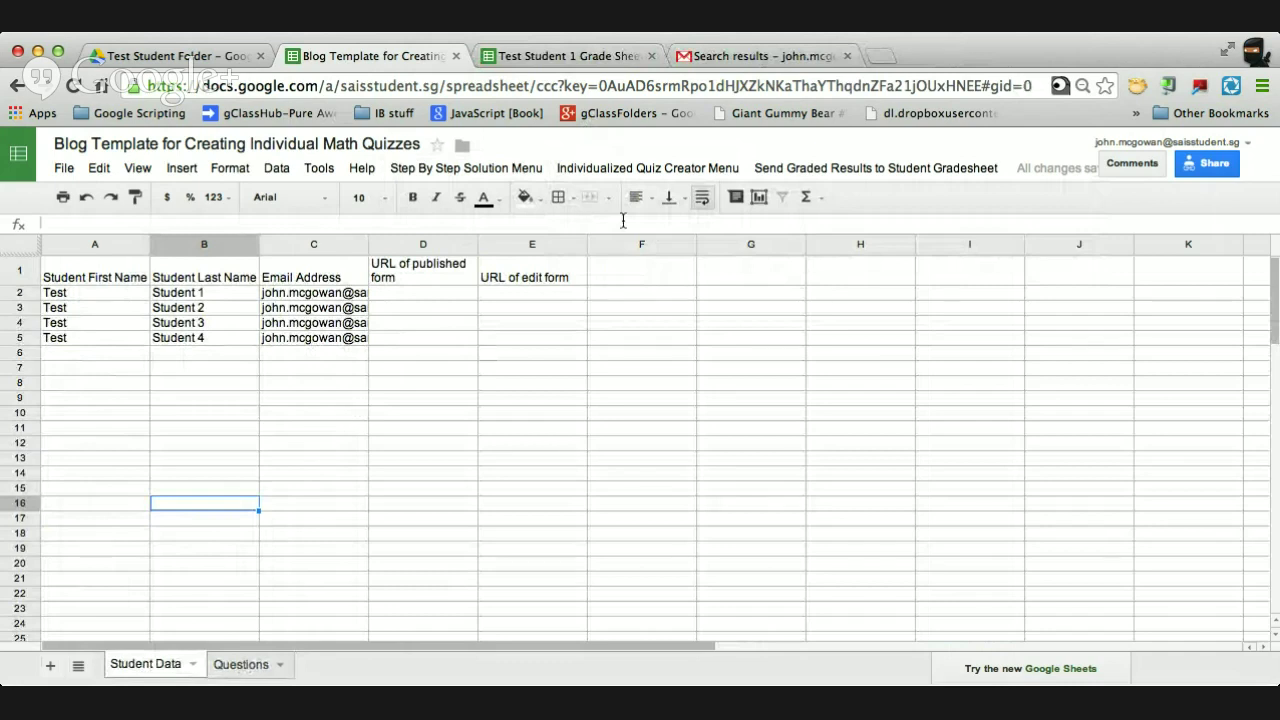
click(625, 166)
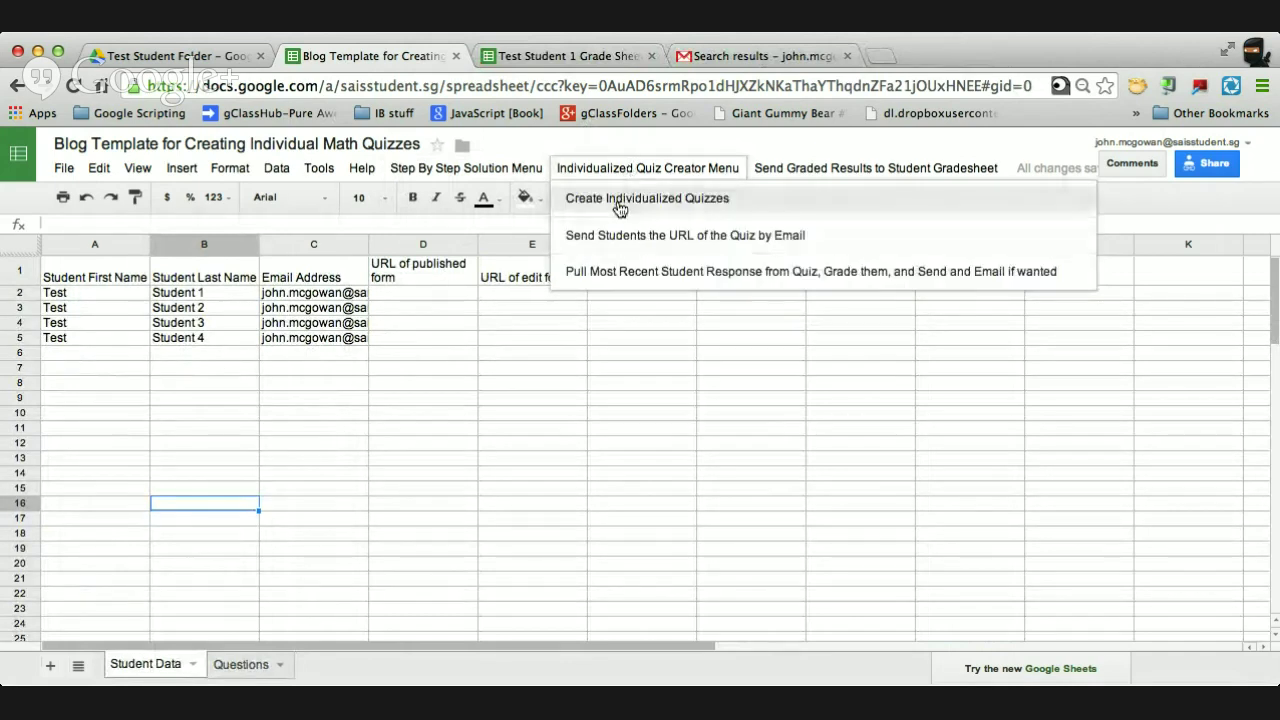
click(620, 200)
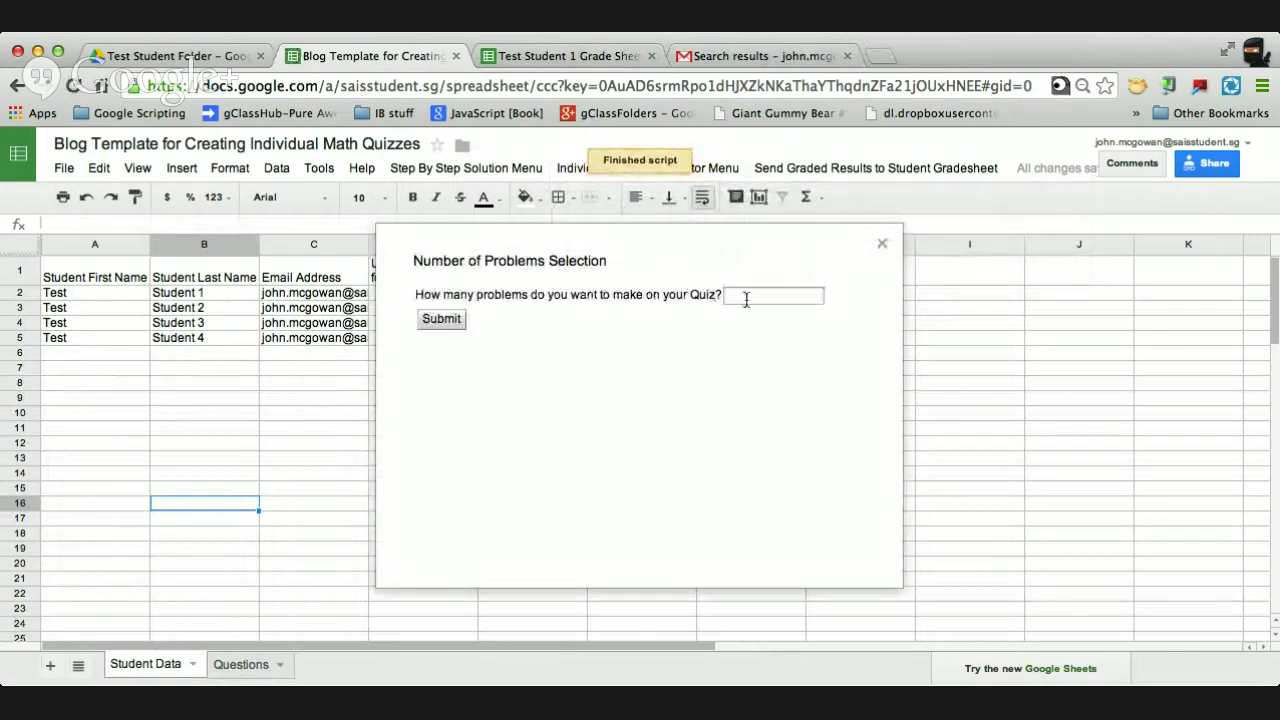
click(746, 300)
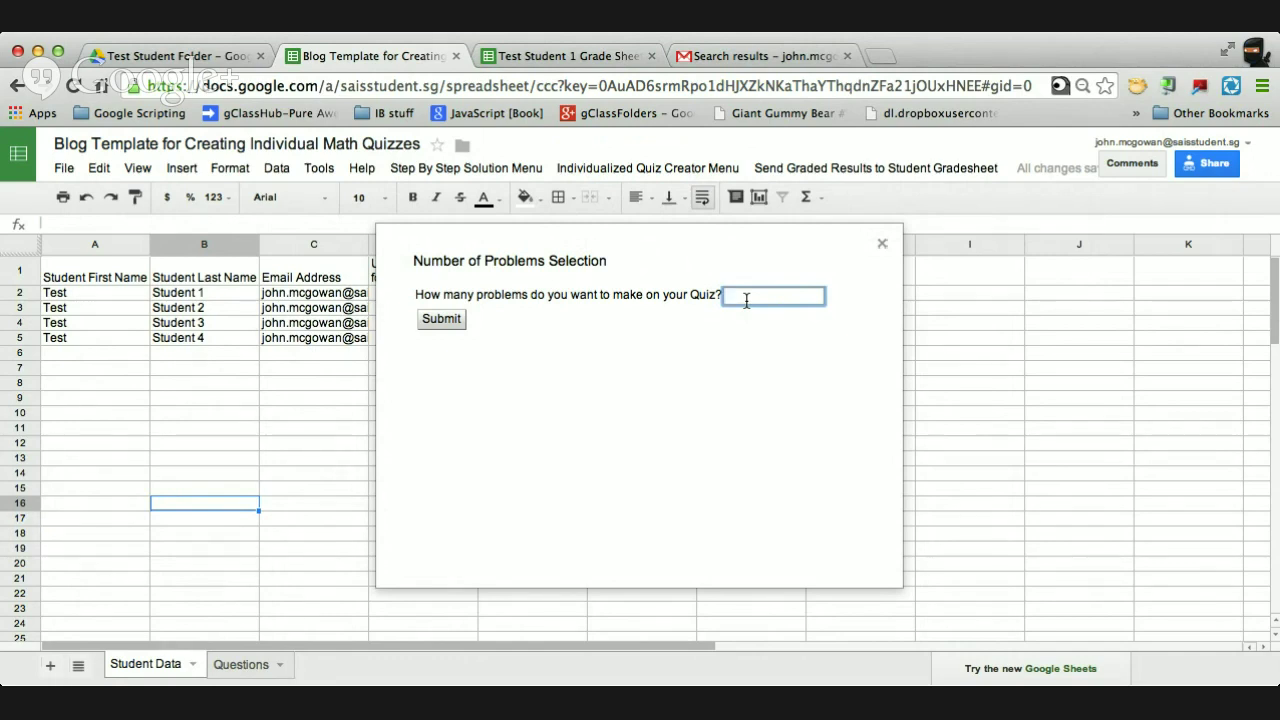
text(3)
click(441, 318)
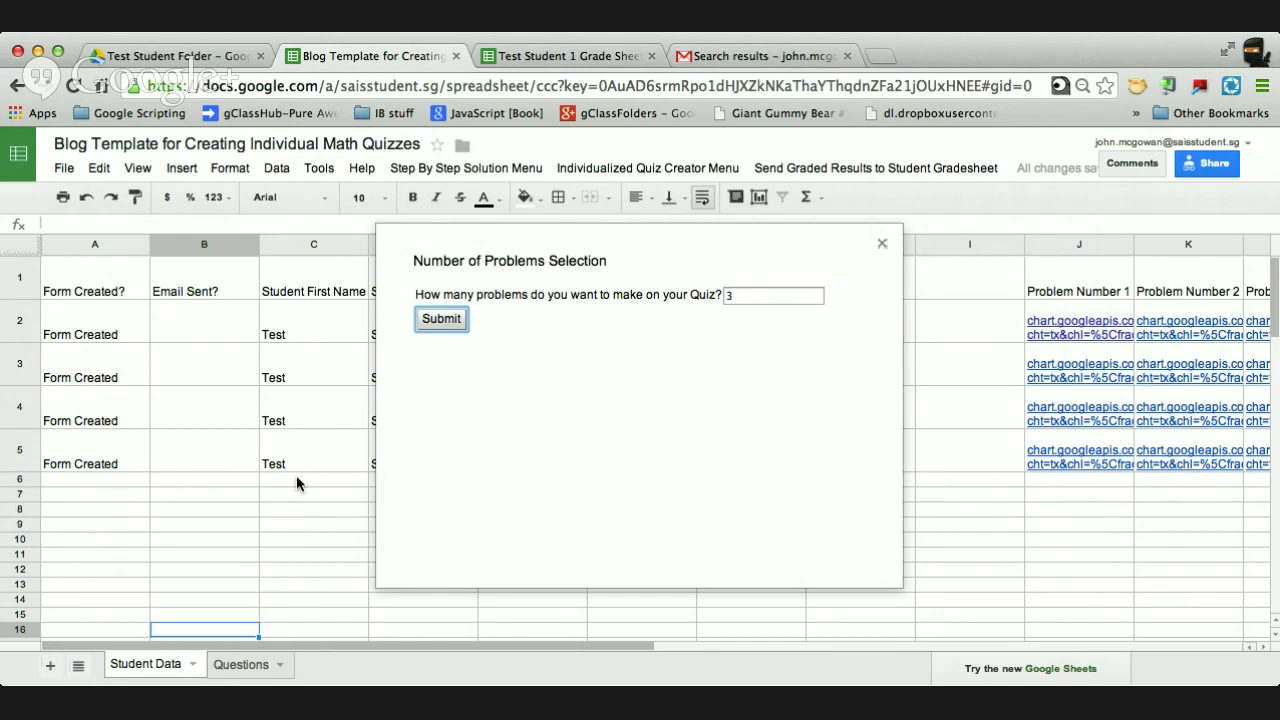
Examine the generated form URL, problem, answer and step-by-step solution columns, and view Test Student 1's published quiz
scroll(296, 475, right, 10)
scroll(296, 475, left, 10)
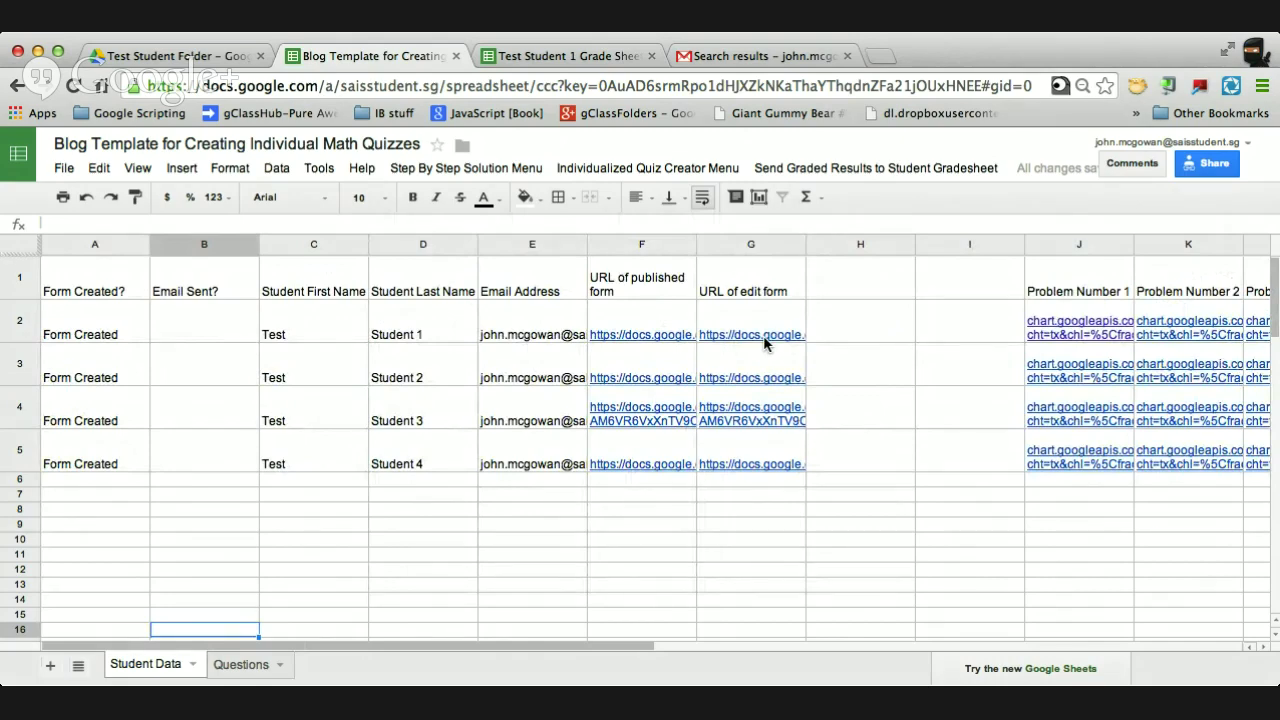
scroll(763, 340, right, 5)
scroll(763, 337, down, 1)
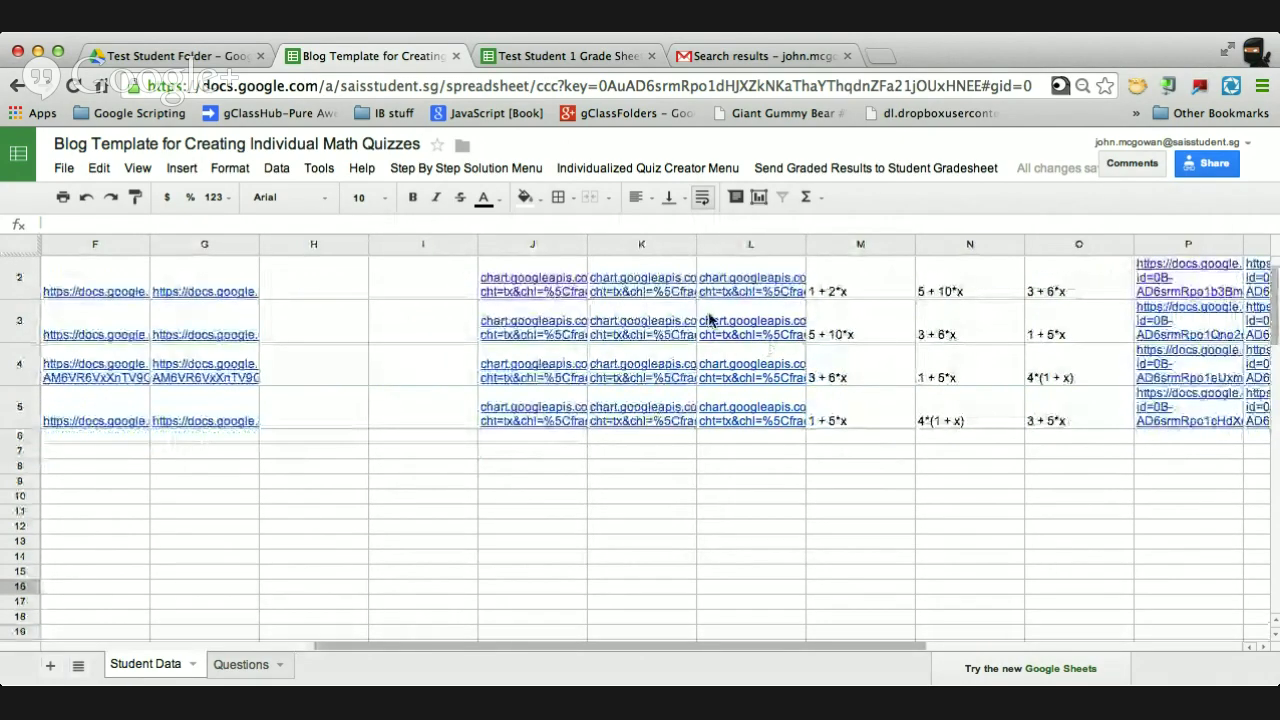
scroll(830, 326, up, 1)
scroll(900, 331, right, 4)
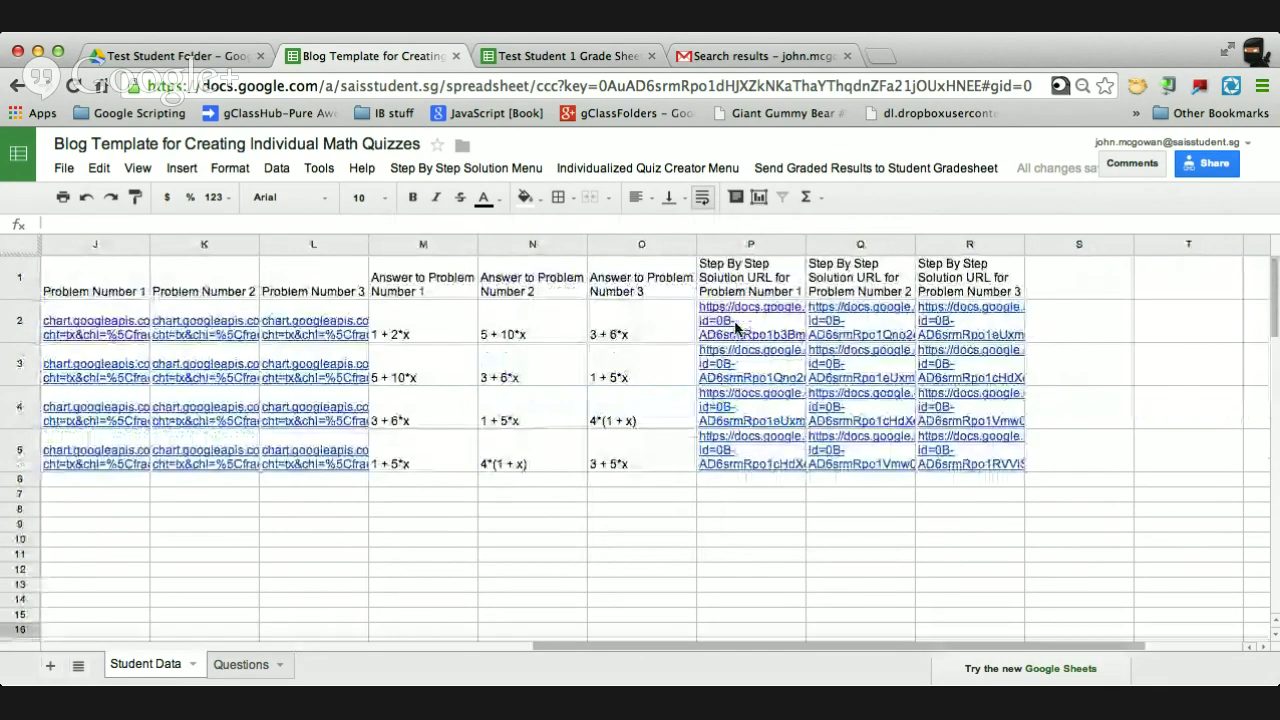
scroll(735, 326, left, 9)
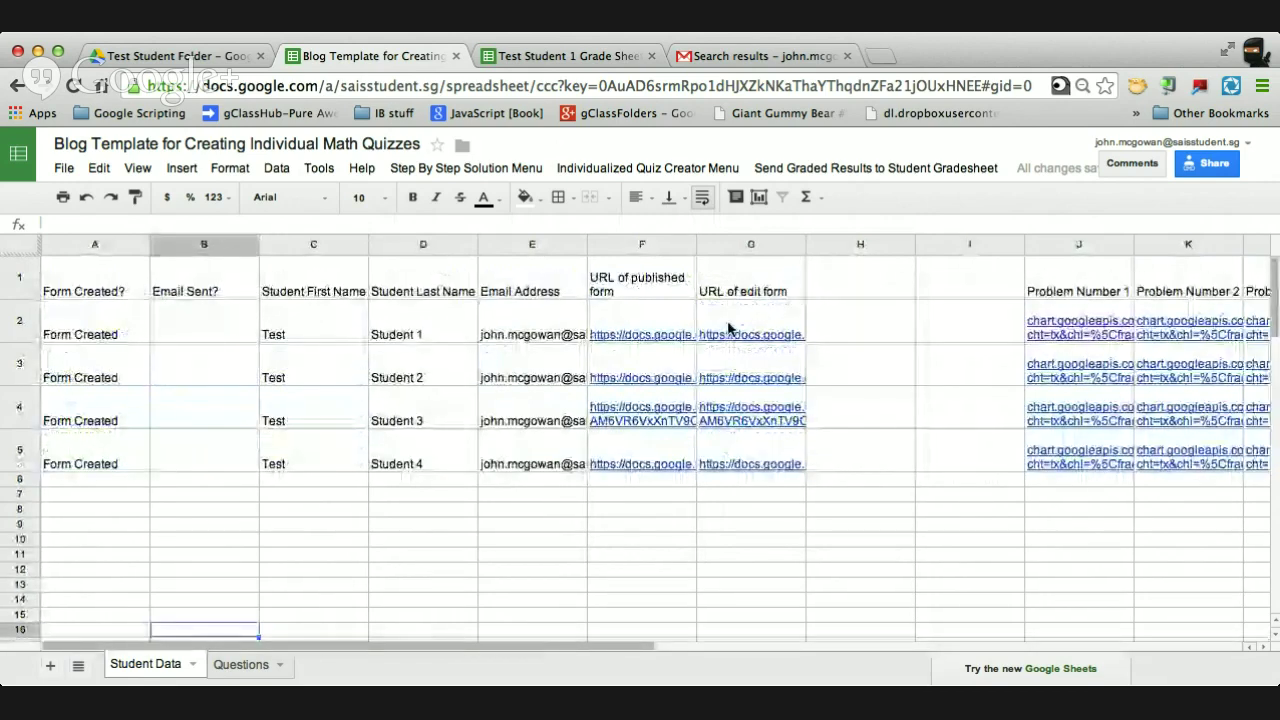
click(656, 336)
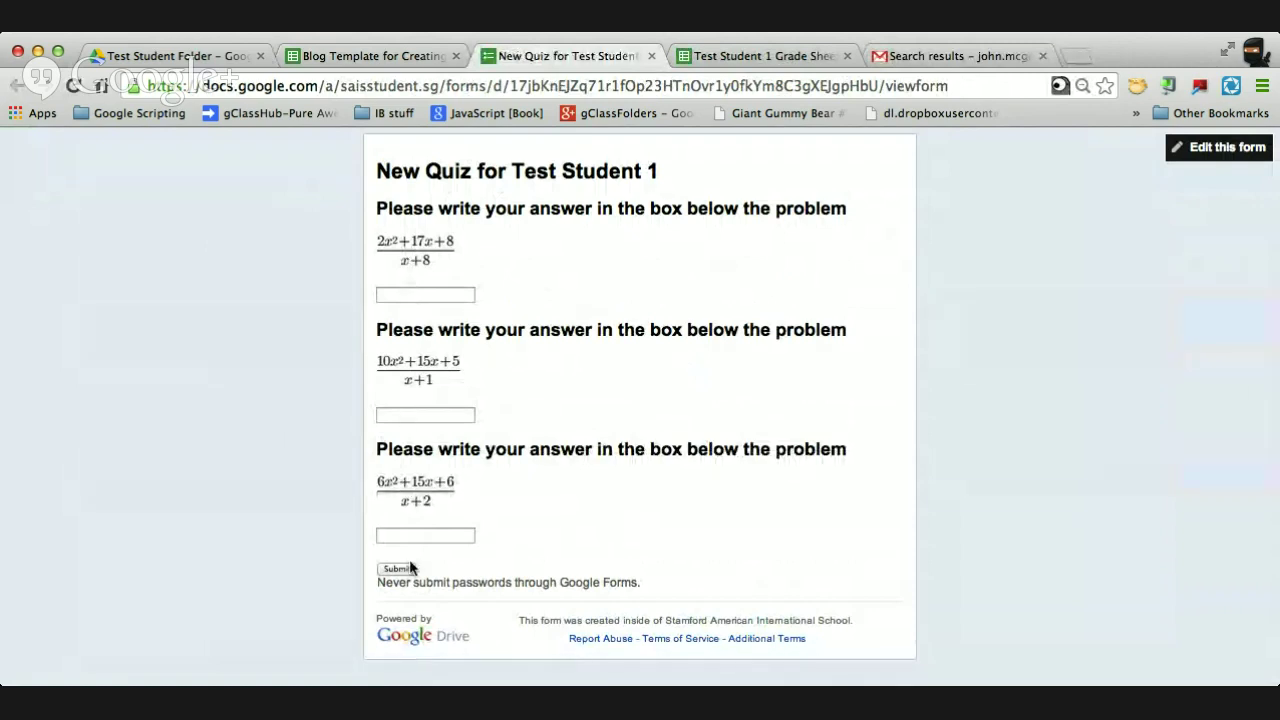
click(650, 56)
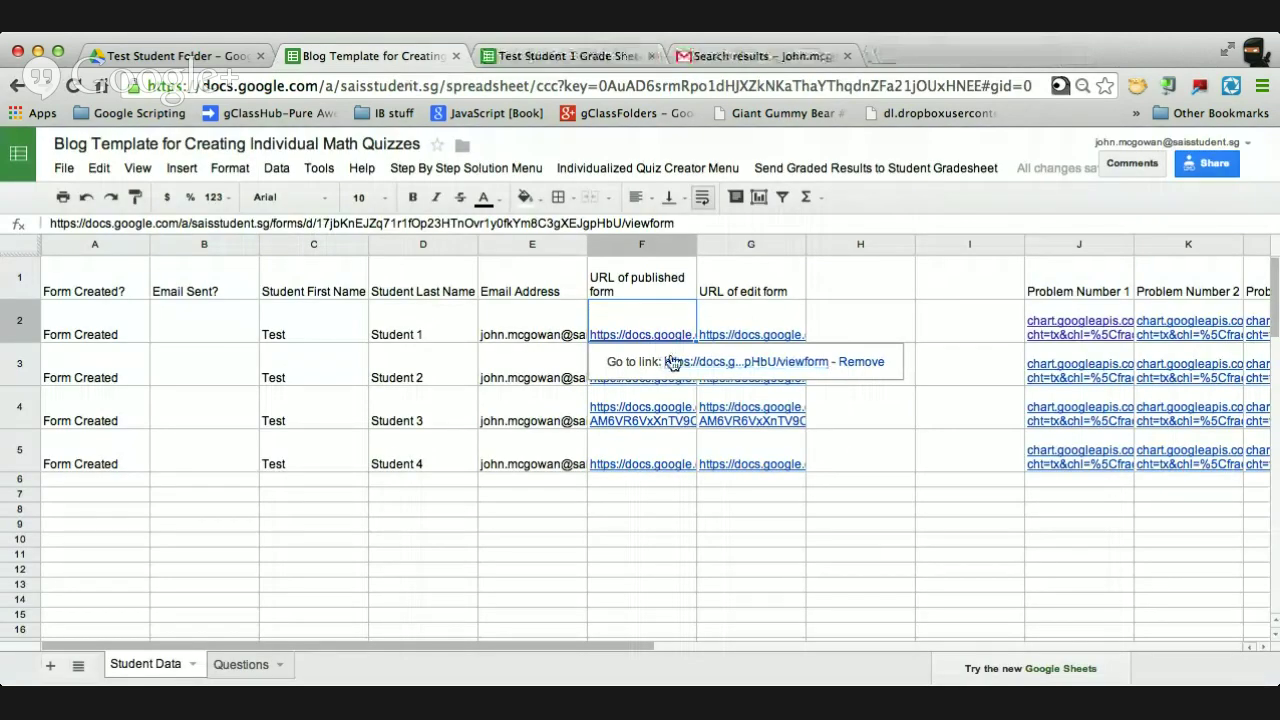
Open Test Student 1's published quiz, answer all three problems with 1, submit it and close the form
click(677, 362)
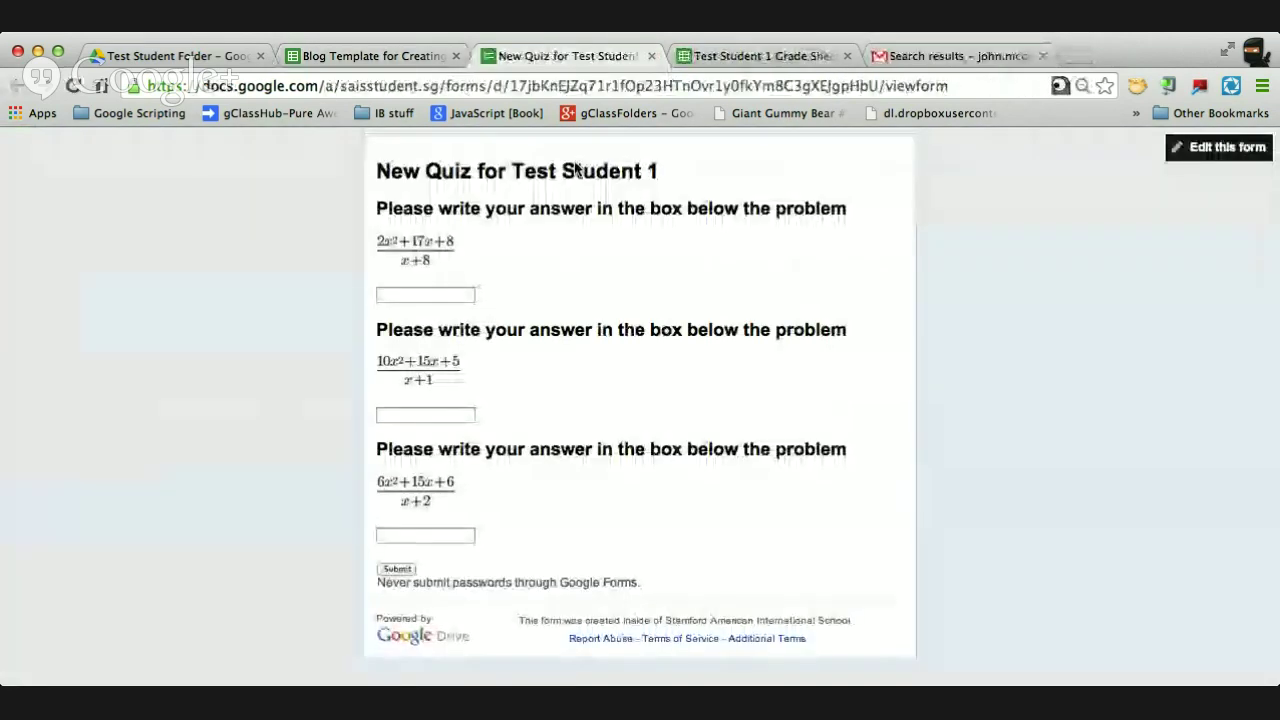
click(425, 293)
text(1)
key(Tab)
text(1)
key(Tab)
text(1)
key(Tab)
key(Return)
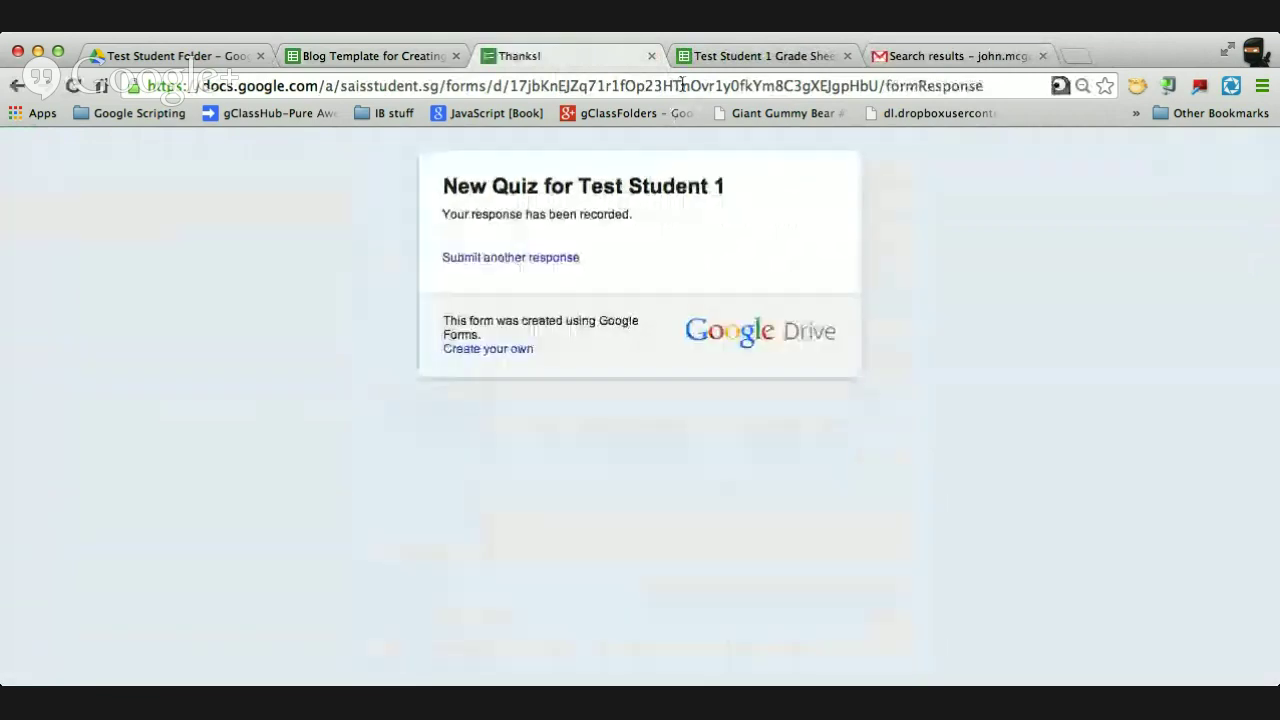
click(653, 56)
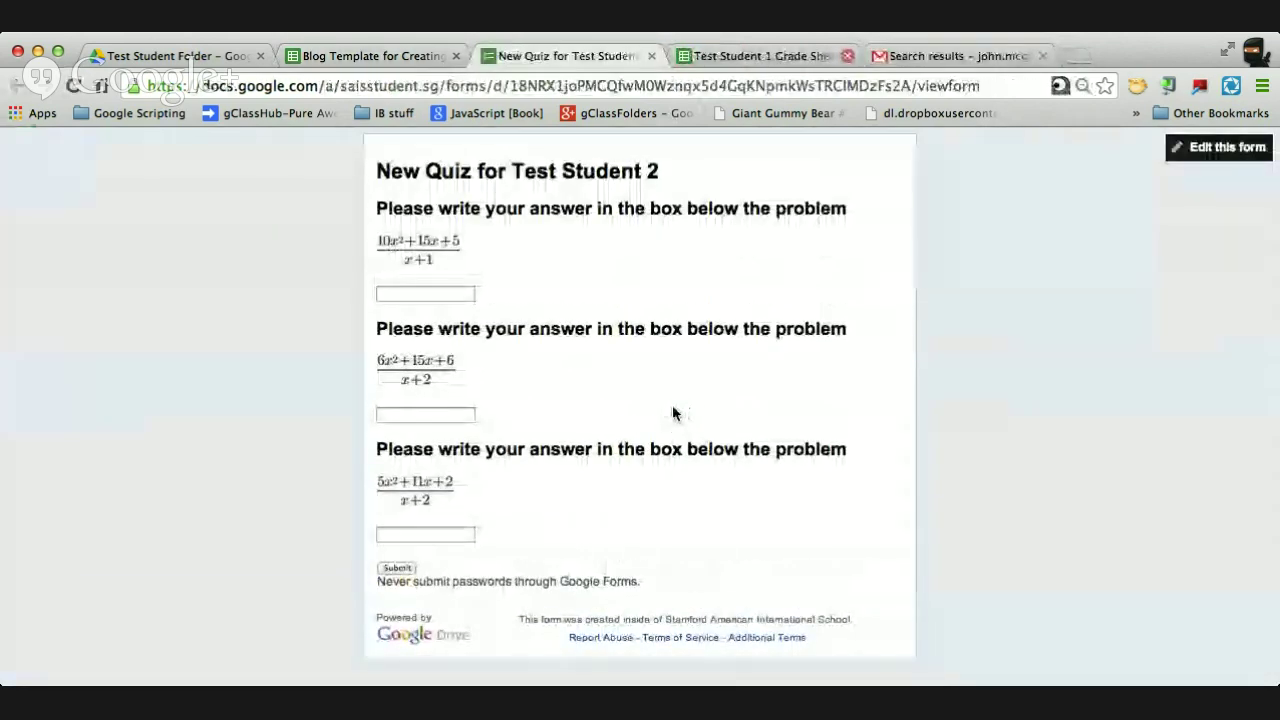
Answer all three problems in Test Student 2's quiz with 2, submit it and close the form
click(434, 297)
text(2)
key(Tab)
text(2)
key(Tab)
text(2)
key(Tab)
click(396, 569)
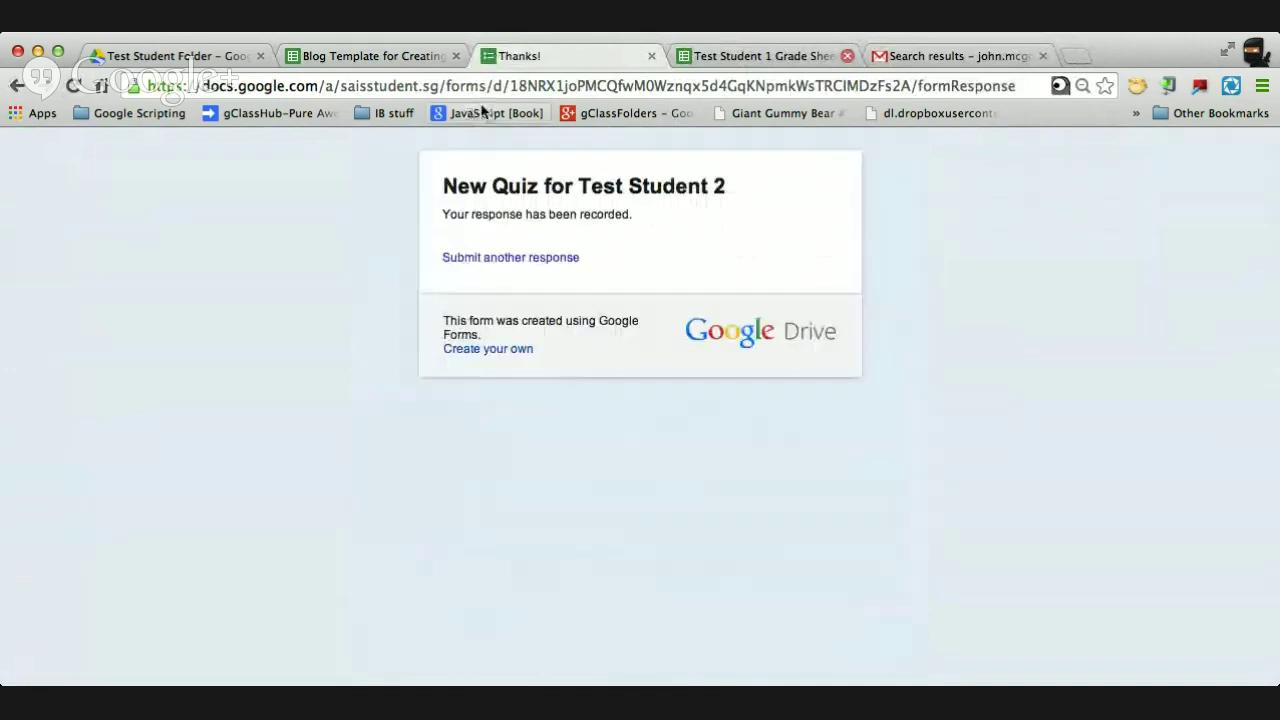
click(651, 56)
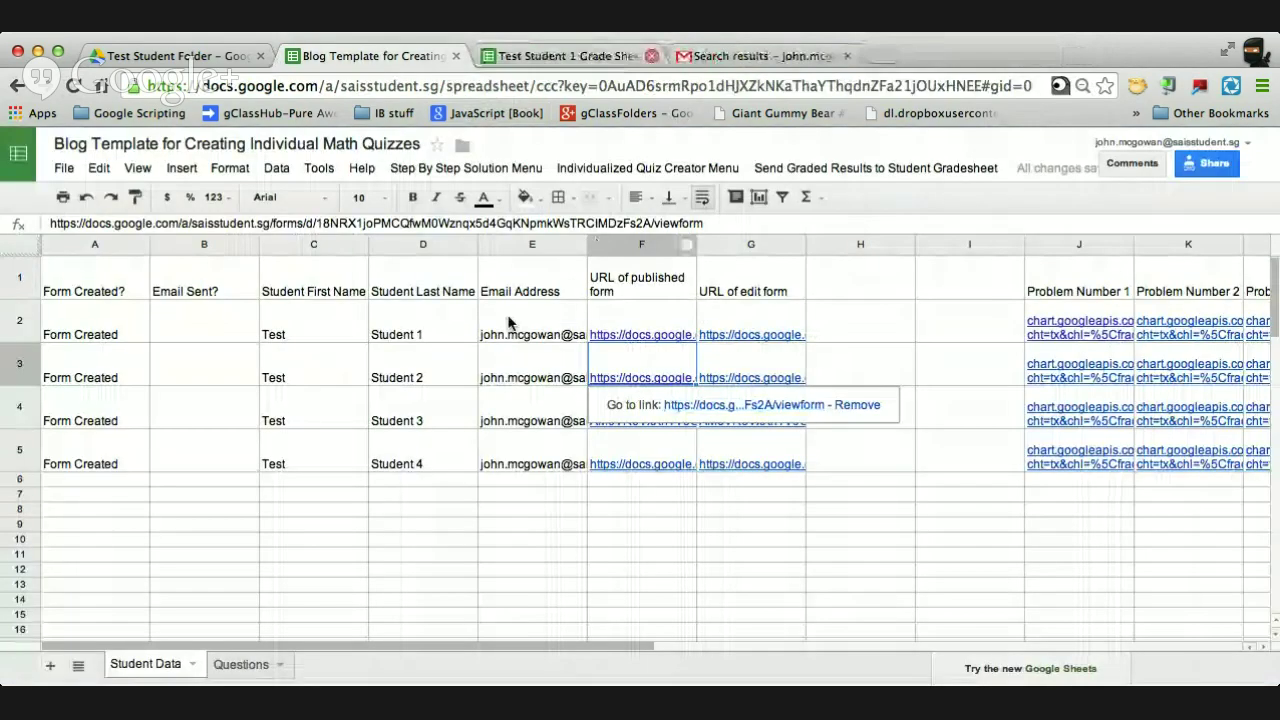
Open Test Student 3's published quiz, answer all three problems with 3, submit it and close the form
click(629, 436)
click(629, 428)
click(682, 455)
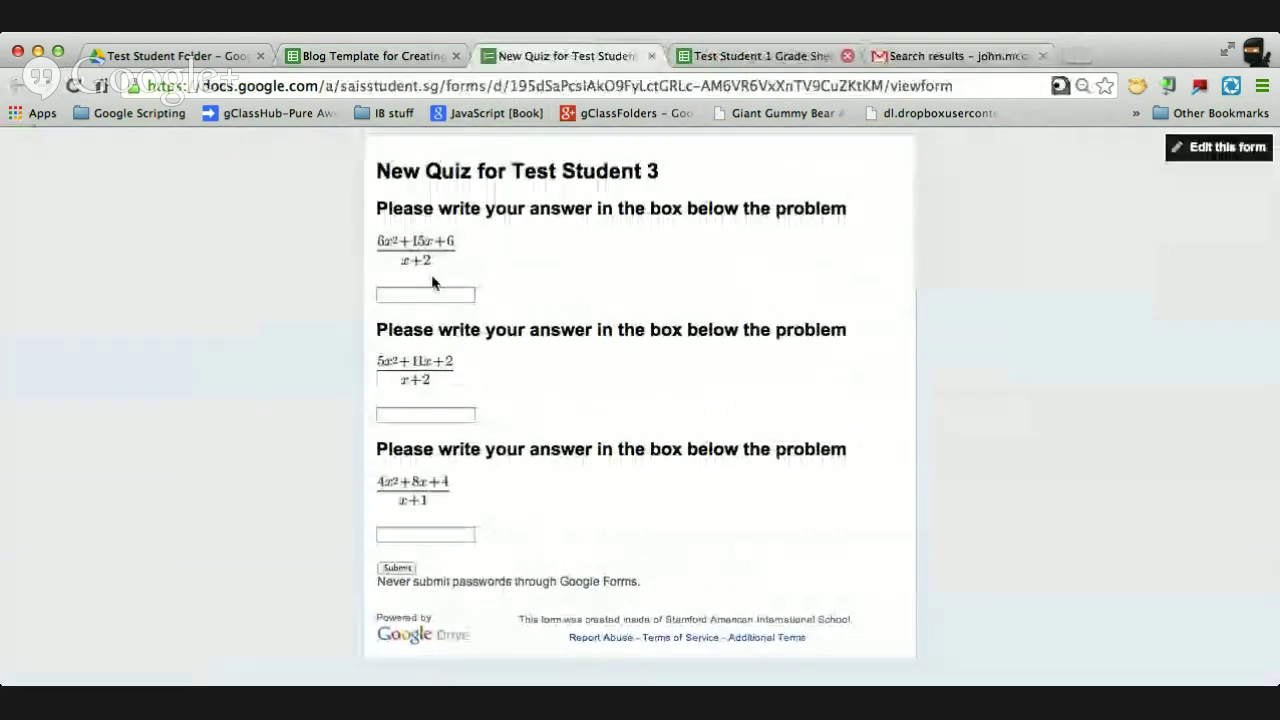
click(428, 291)
text(3)
key(Tab)
text(3)
key(Tab)
text(3)
key(Tab)
click(396, 568)
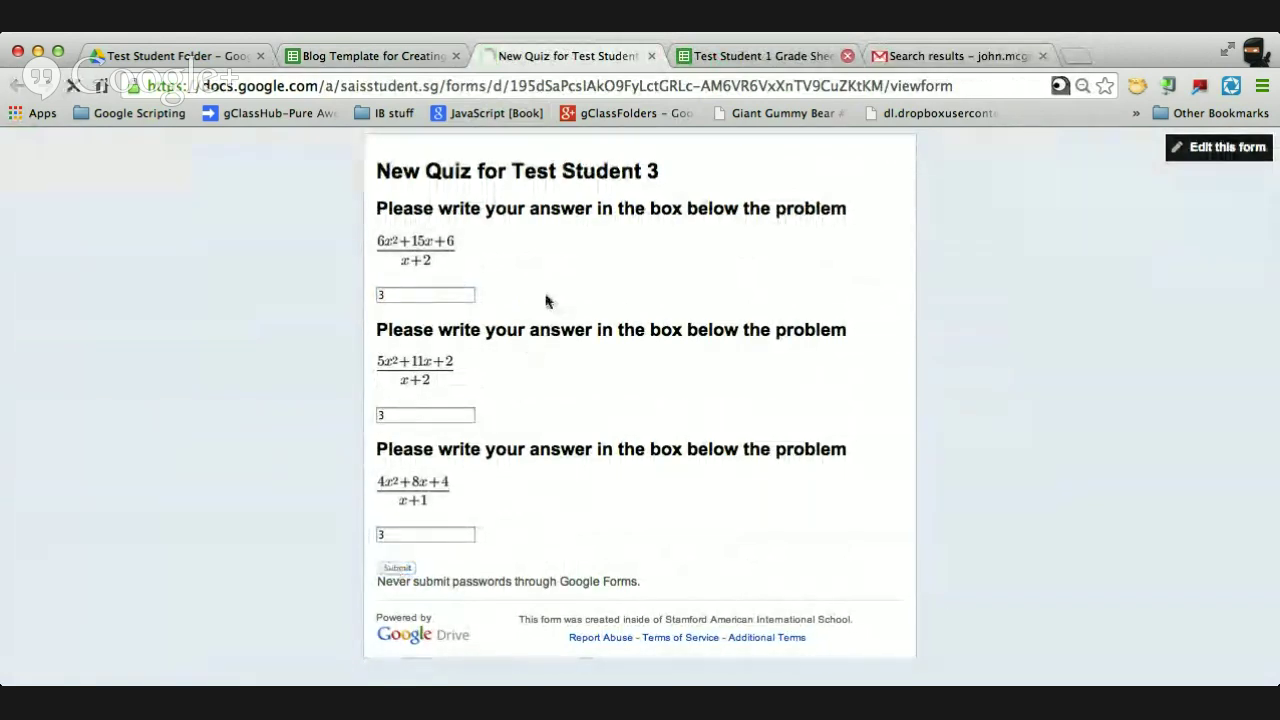
click(651, 56)
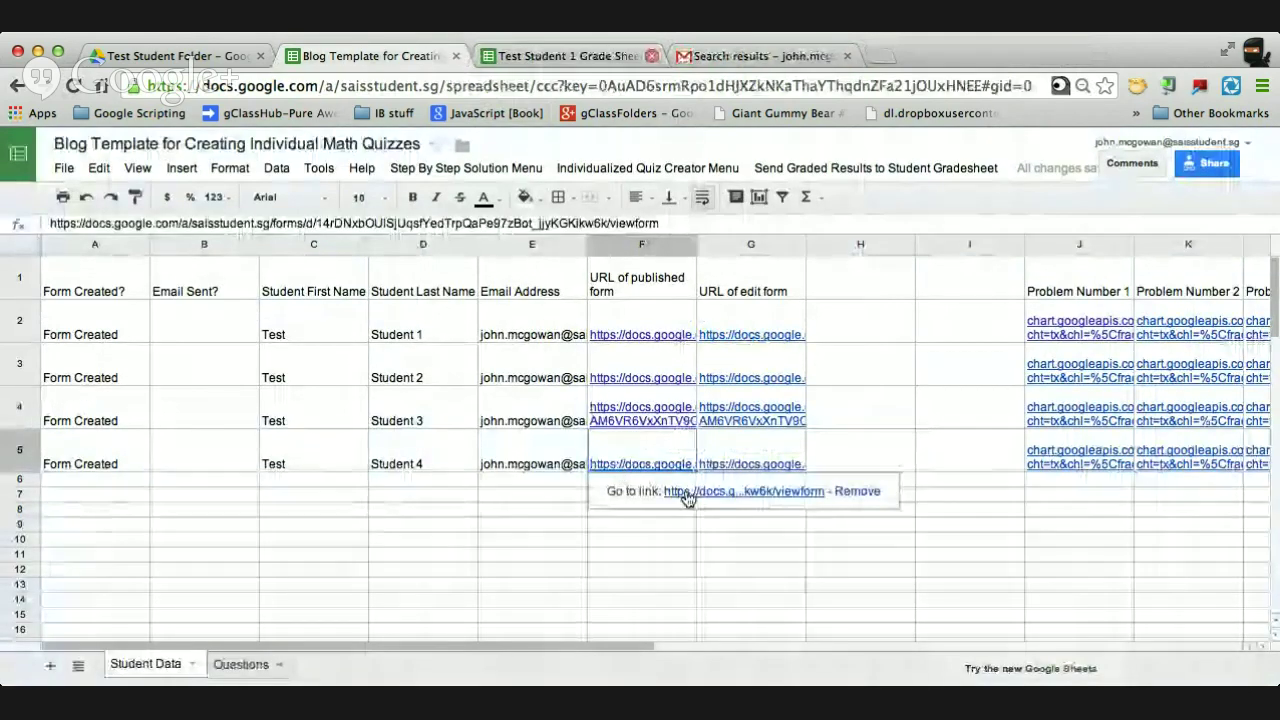
Open Test Student 4's published quiz, answer all three problems with 4, submit it and close the form
click(688, 491)
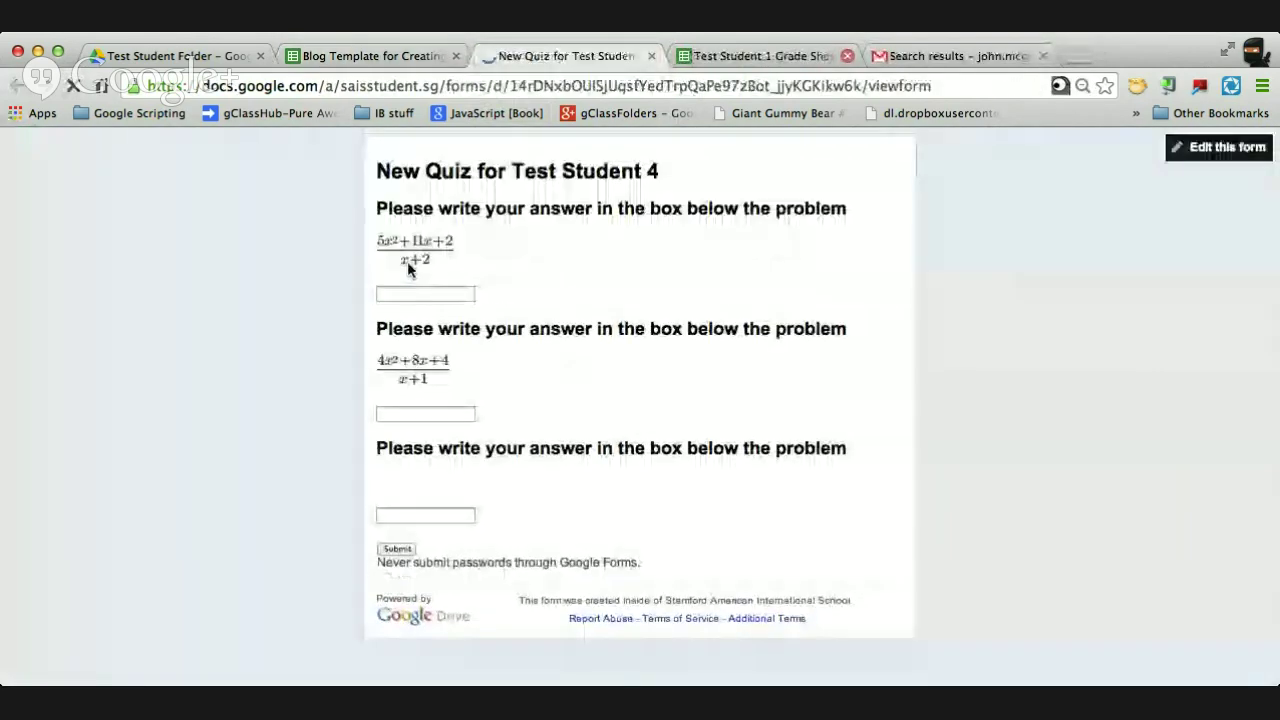
click(408, 290)
text(4)
key(Tab)
text(4)
key(Tab)
text(4)
key(Tab)
click(397, 568)
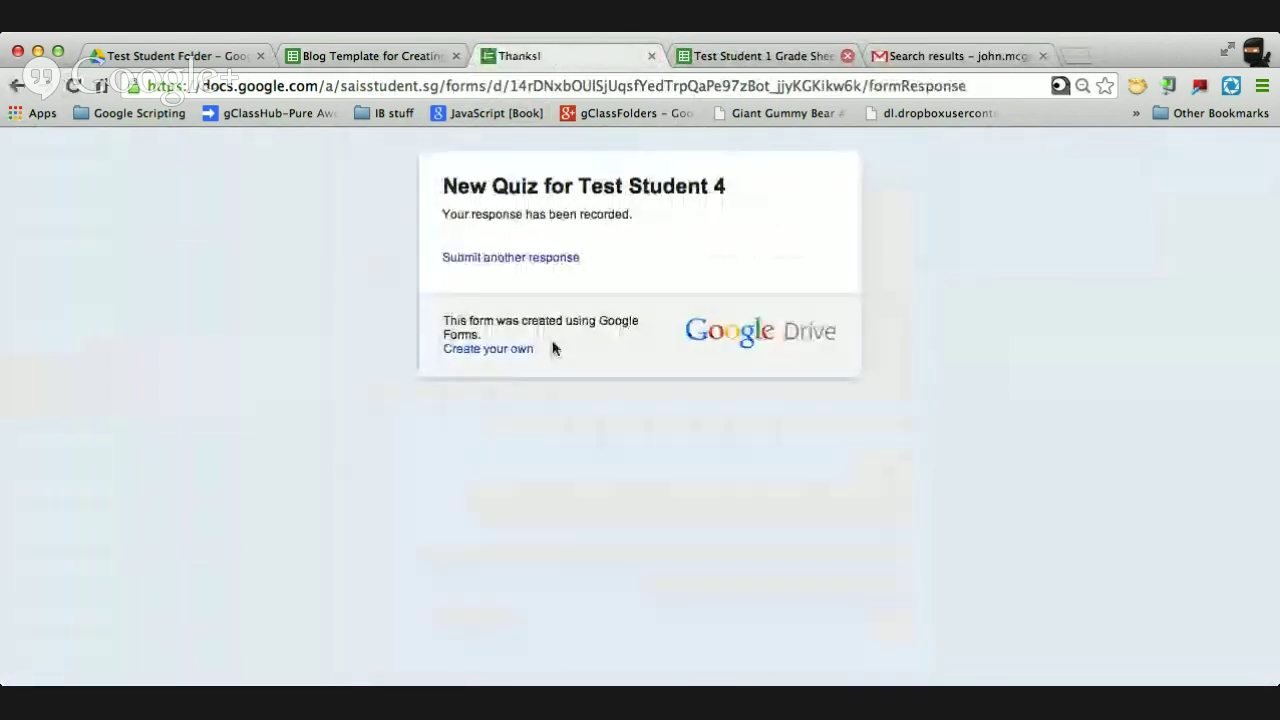
click(651, 56)
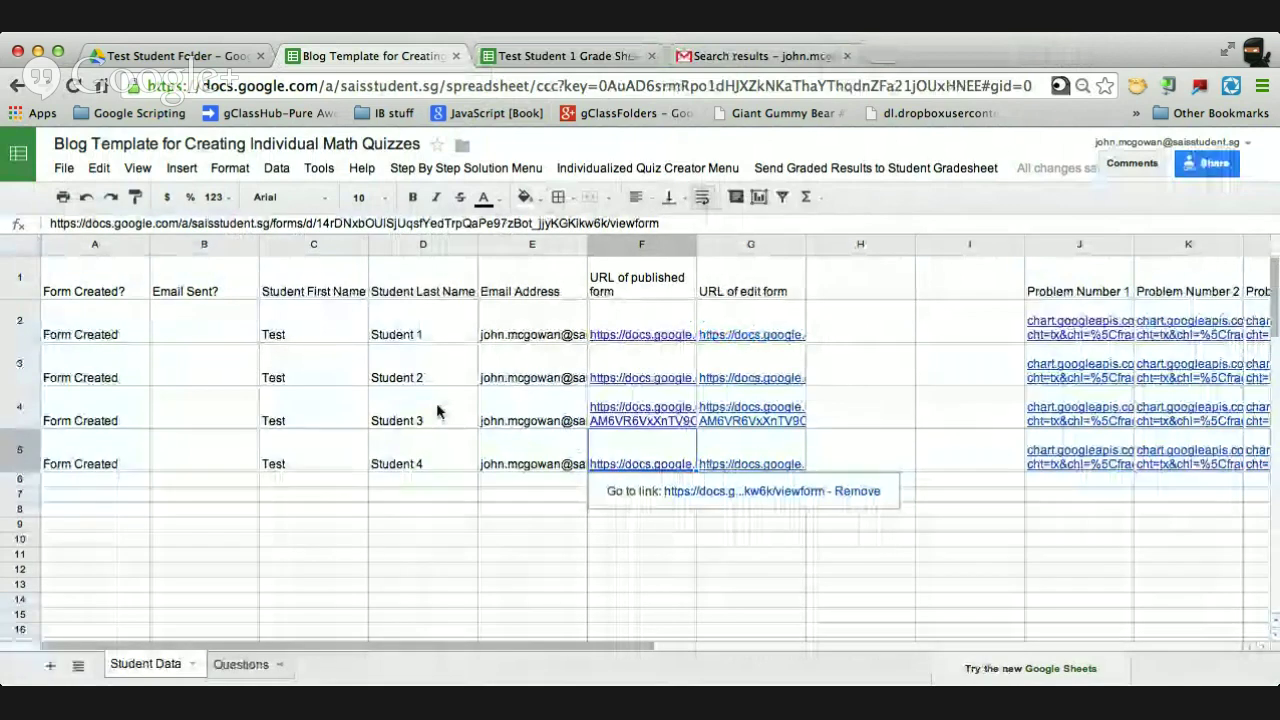
Send the students their quiz URLs by email, and switch to Gmail to check the sent quiz messages
click(645, 169)
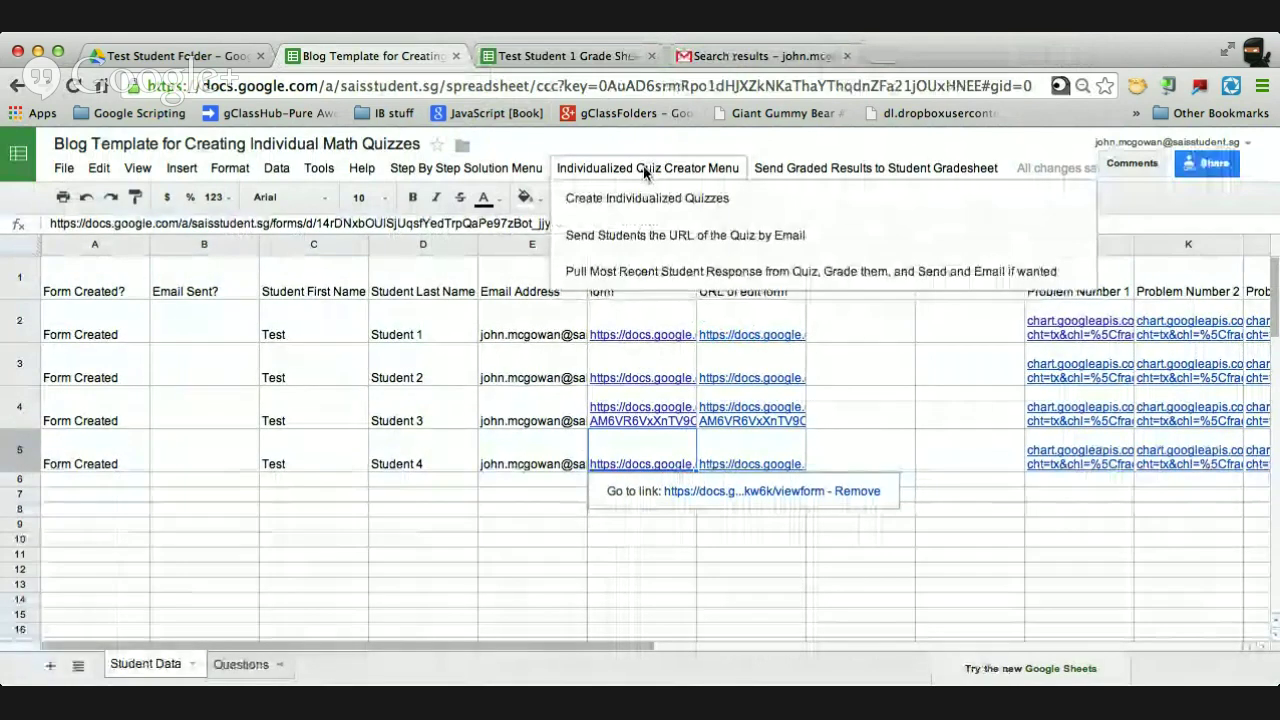
click(636, 237)
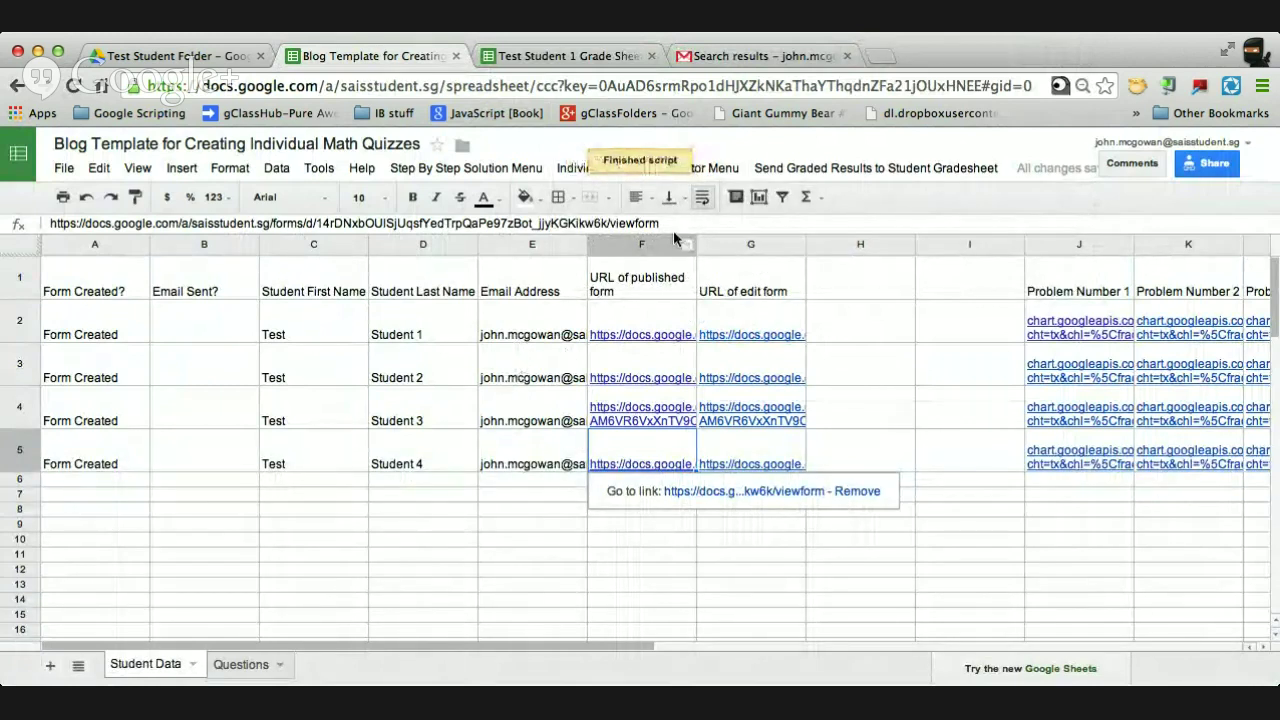
click(731, 55)
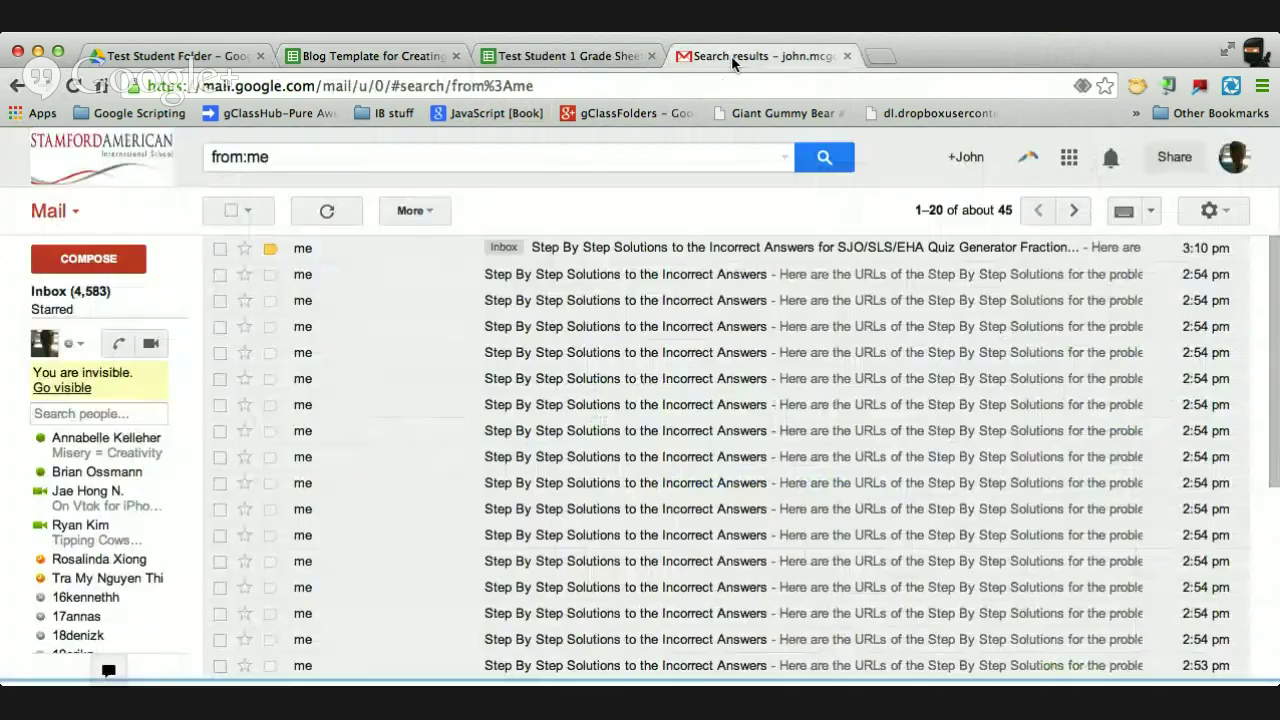
click(320, 213)
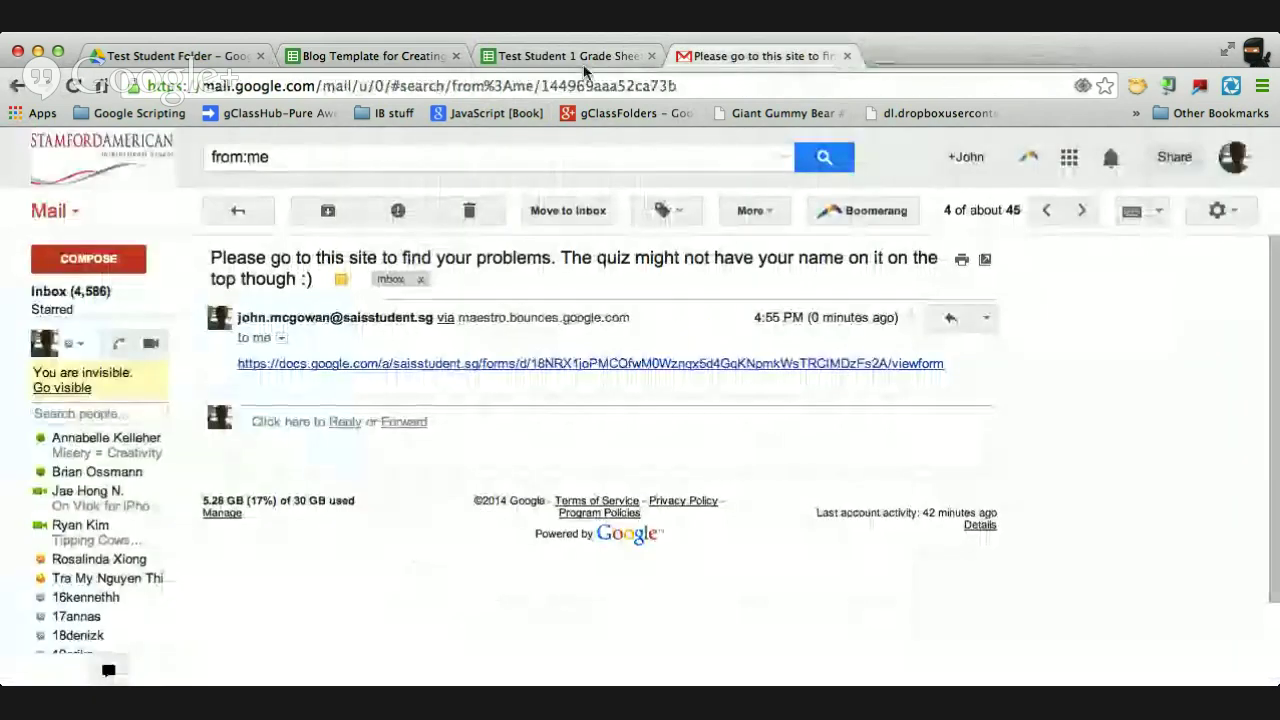
Back in the quiz template spreadsheet, pull and grade the most recent student responses, answering YES to sending emails
click(575, 56)
click(385, 55)
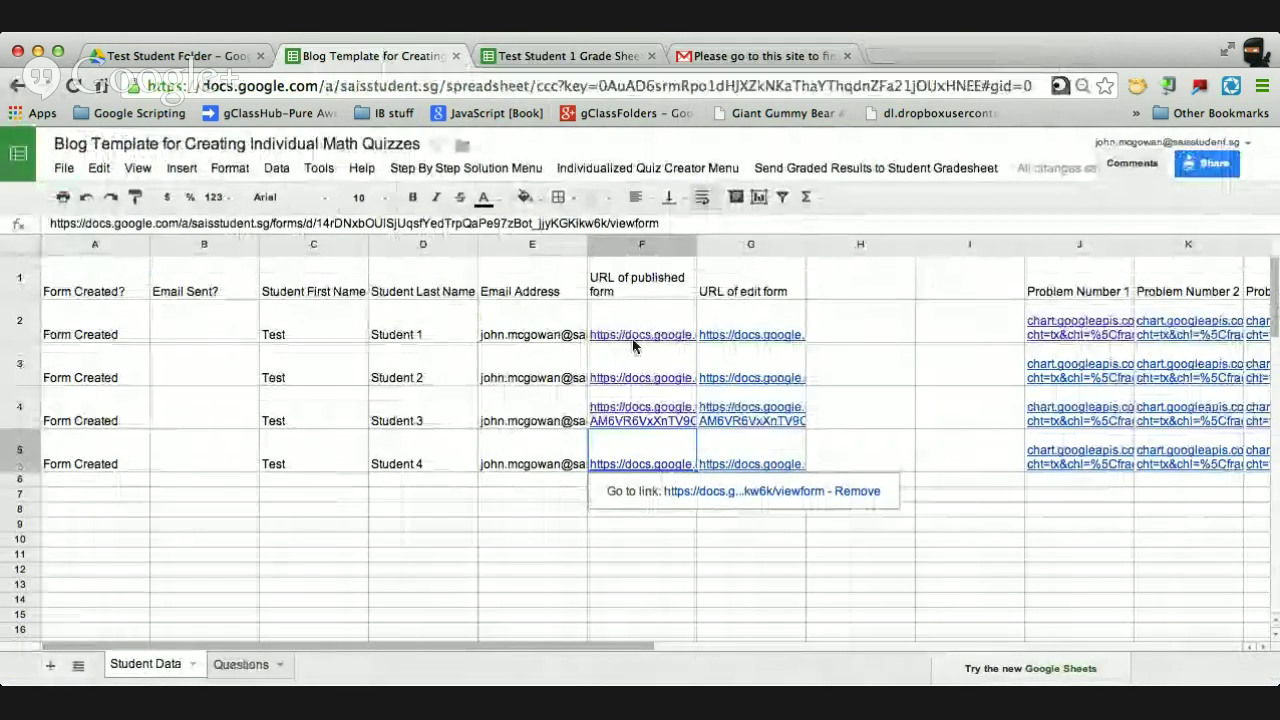
click(611, 172)
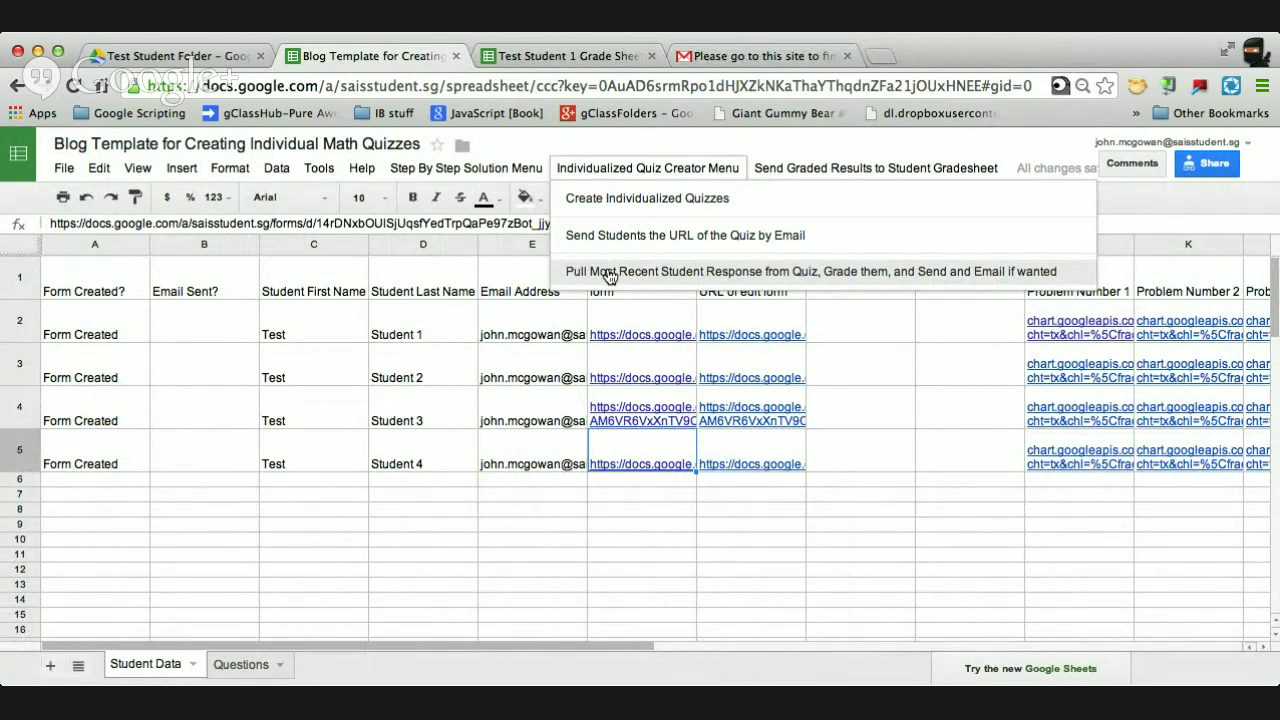
click(609, 276)
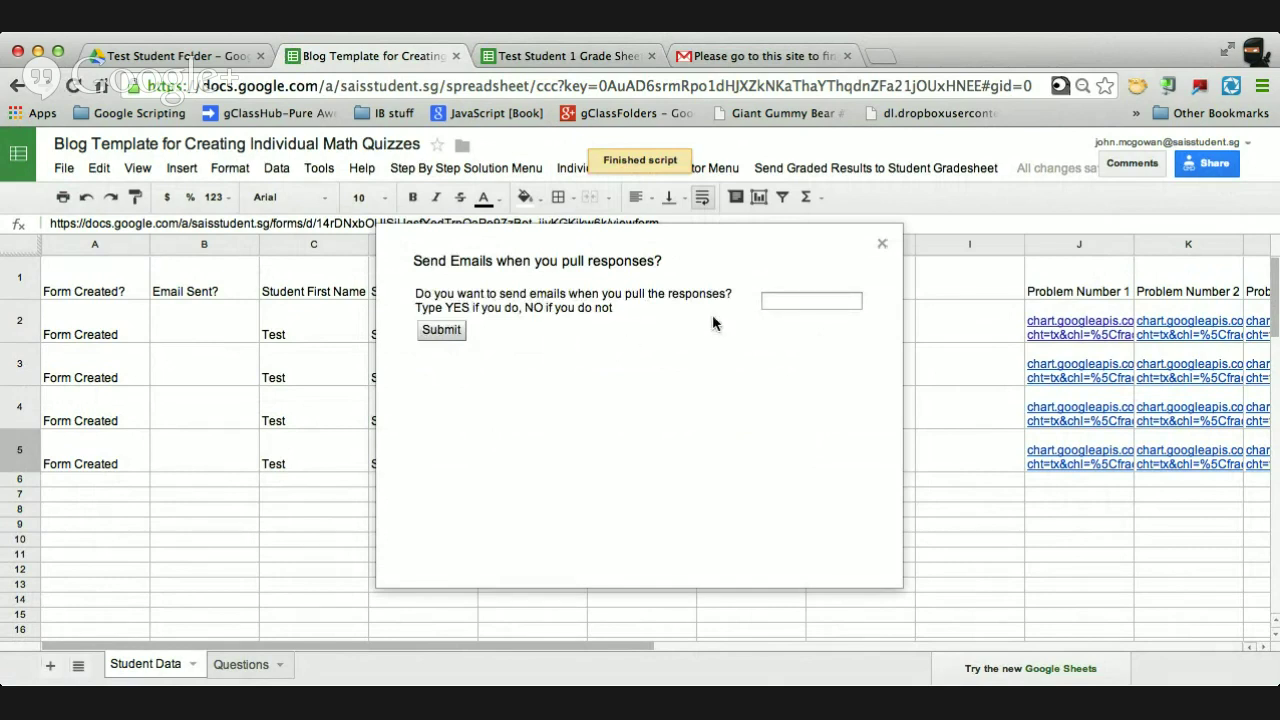
click(775, 298)
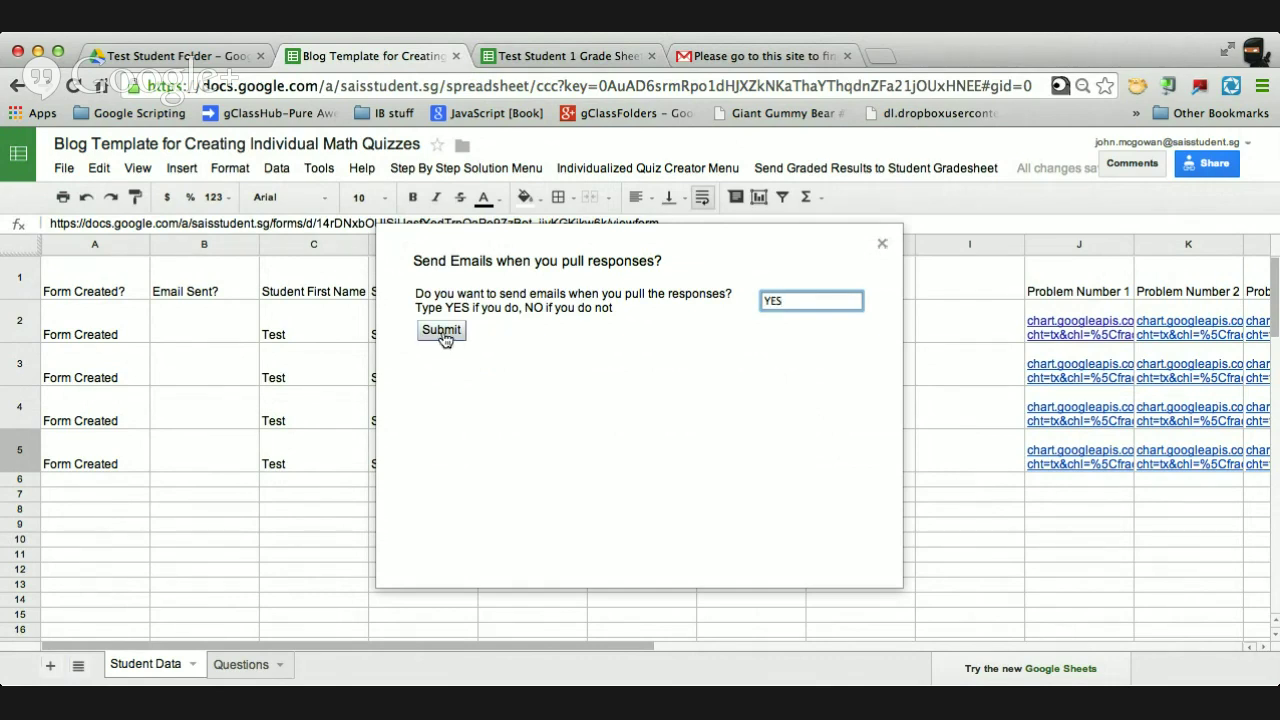
click(441, 331)
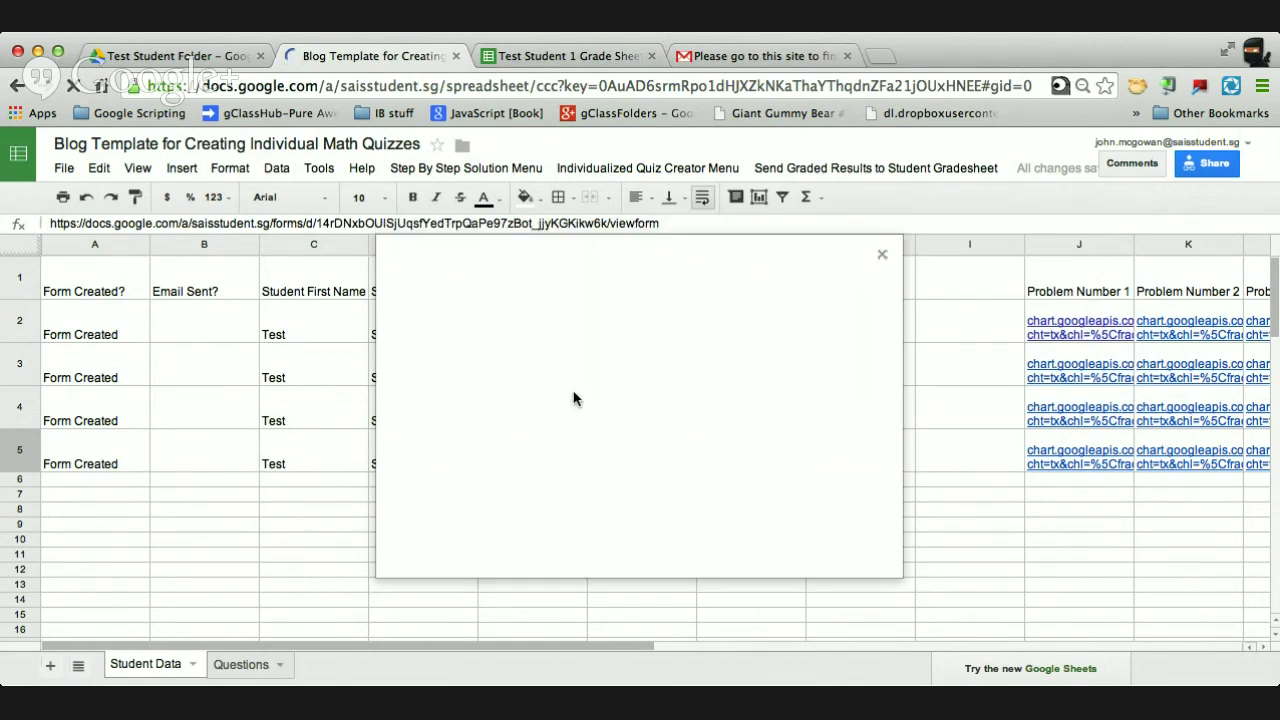
scroll(680, 378, right, 10)
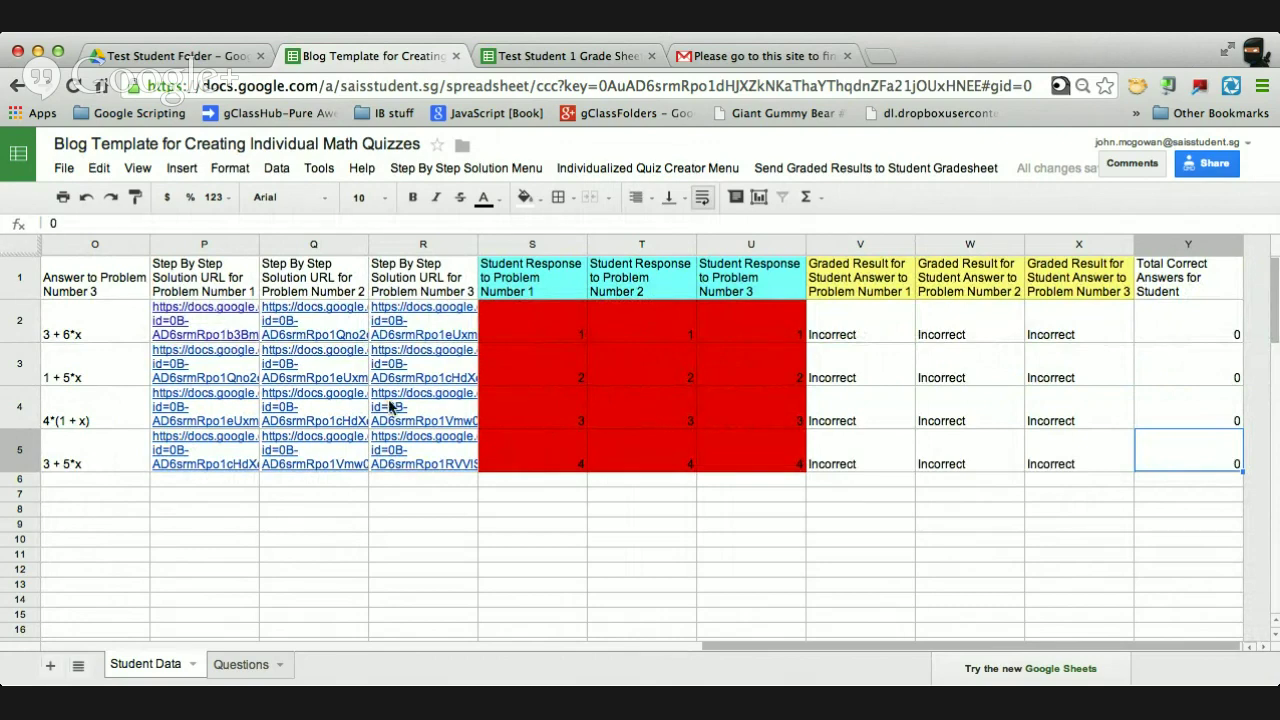
scroll(390, 407, left, 10)
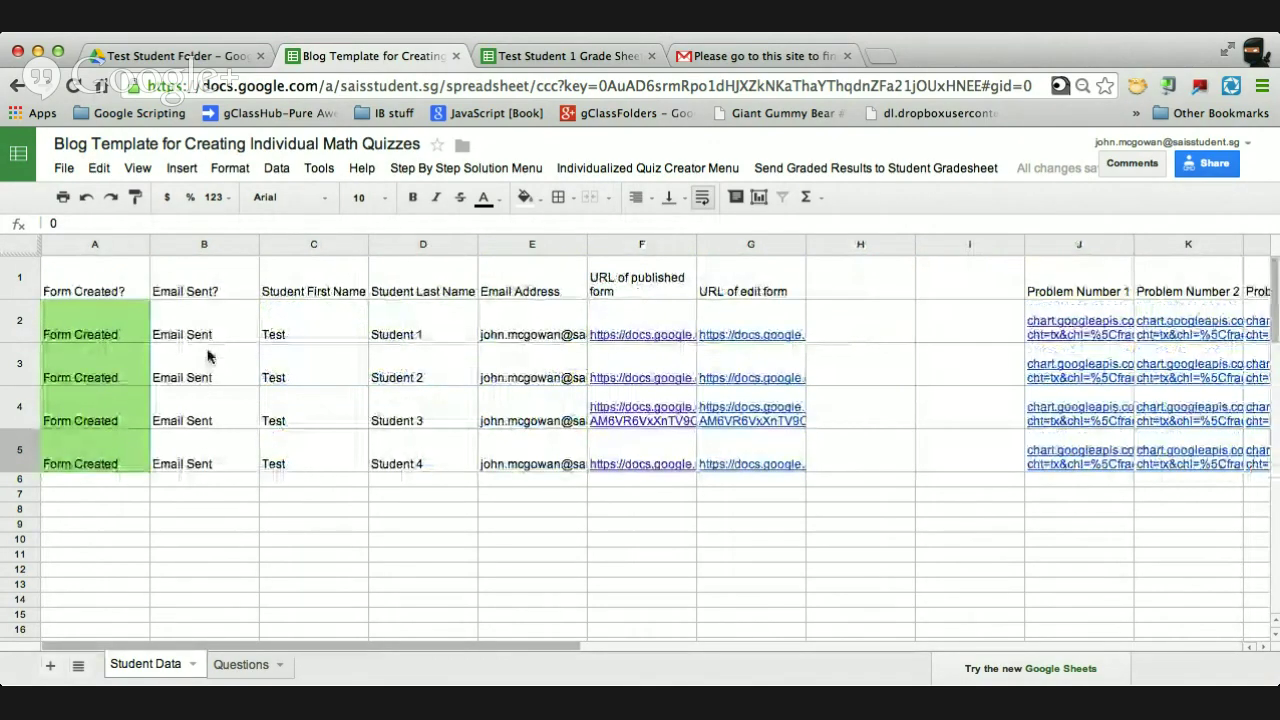
Clear the Email Sent? status in Test Student 2's row
click(201, 374)
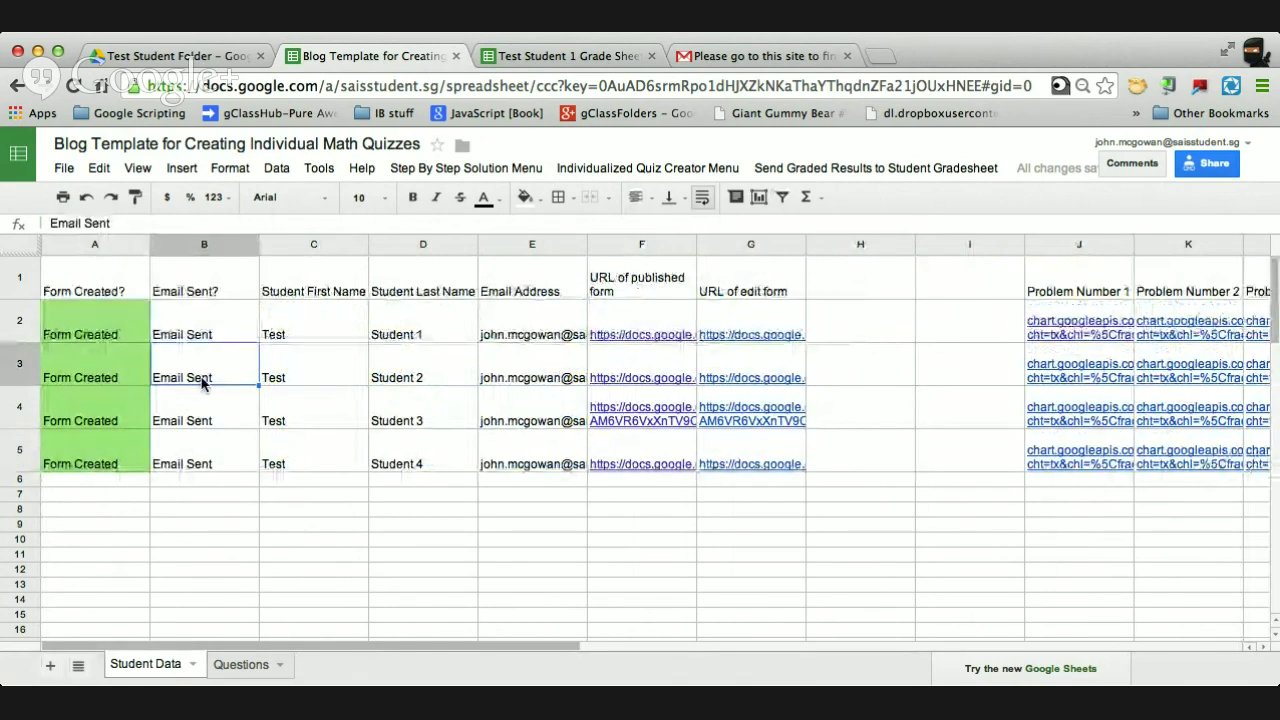
key(Delete)
key(Down)
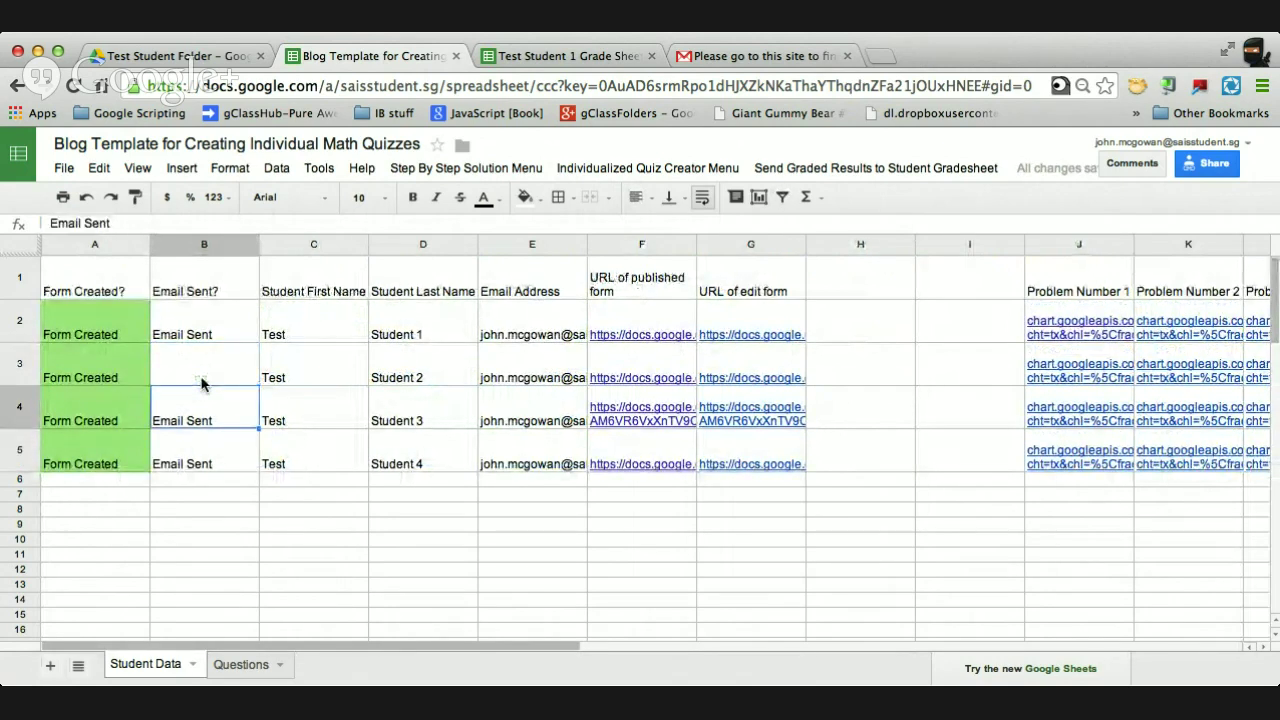
click(193, 370)
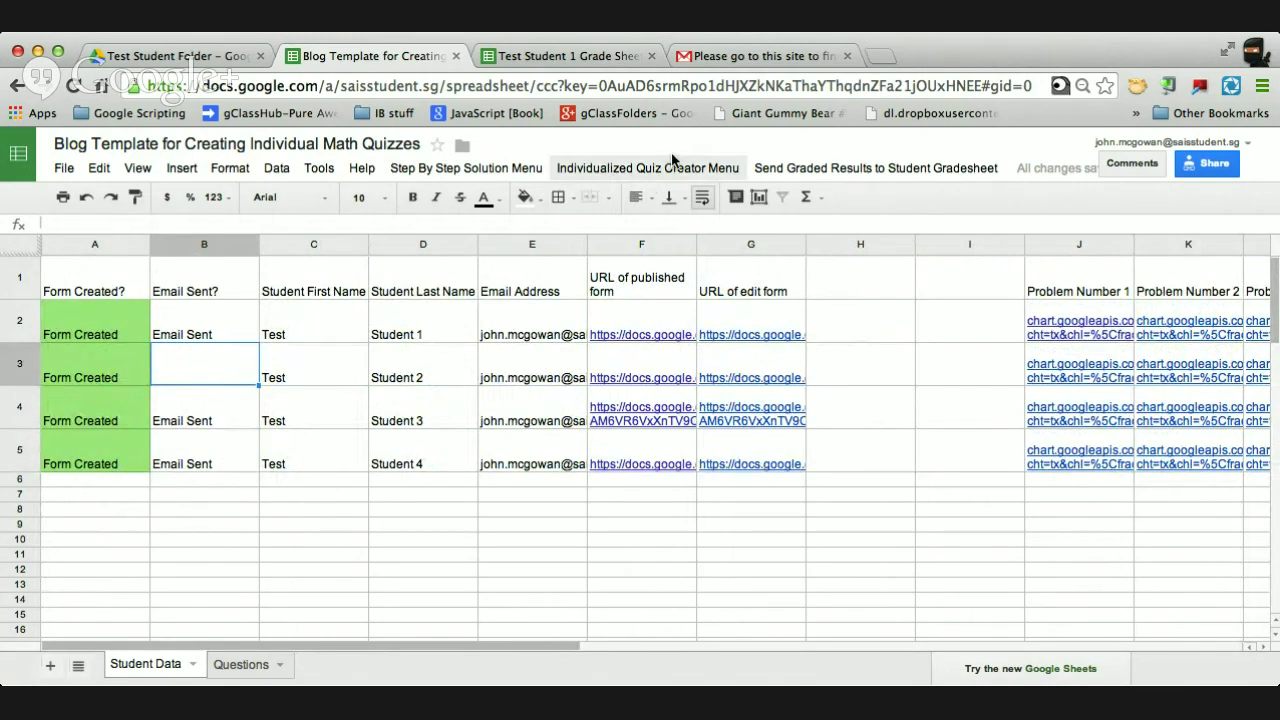
Switch to Gmail, refresh the from:me results, and examine a Step By Step Solutions email and its attached solution image
click(743, 57)
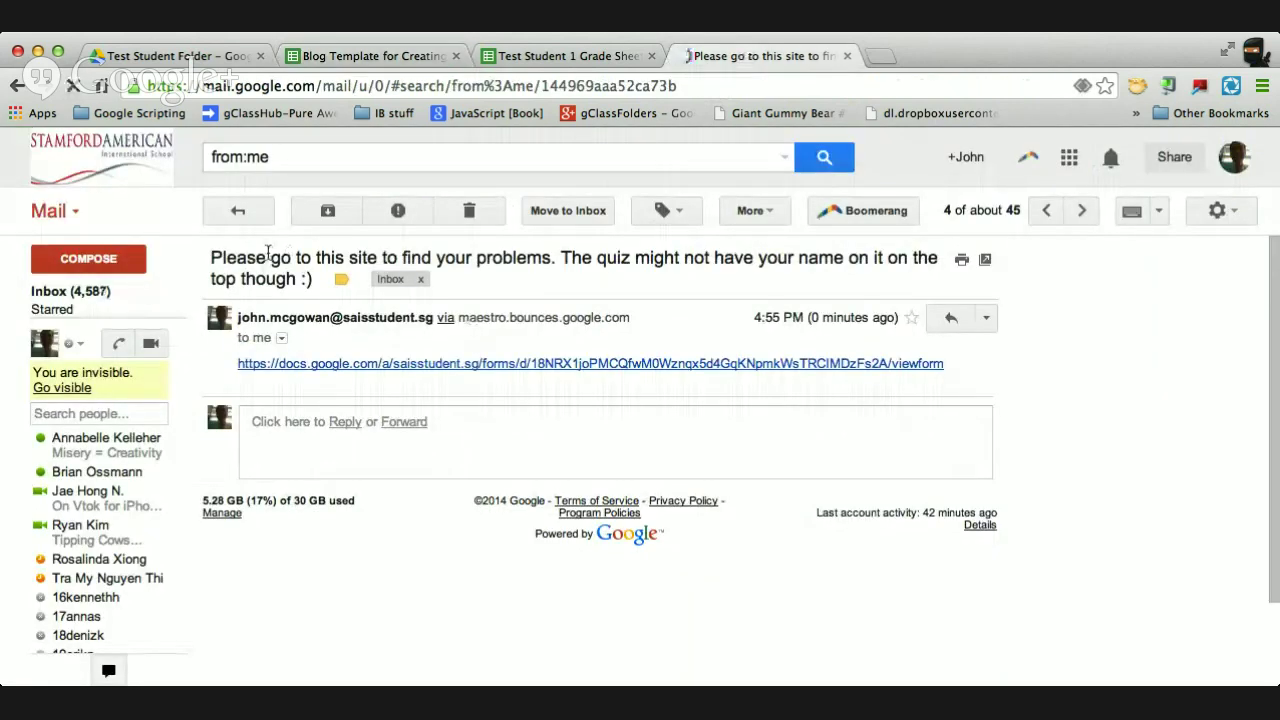
click(330, 209)
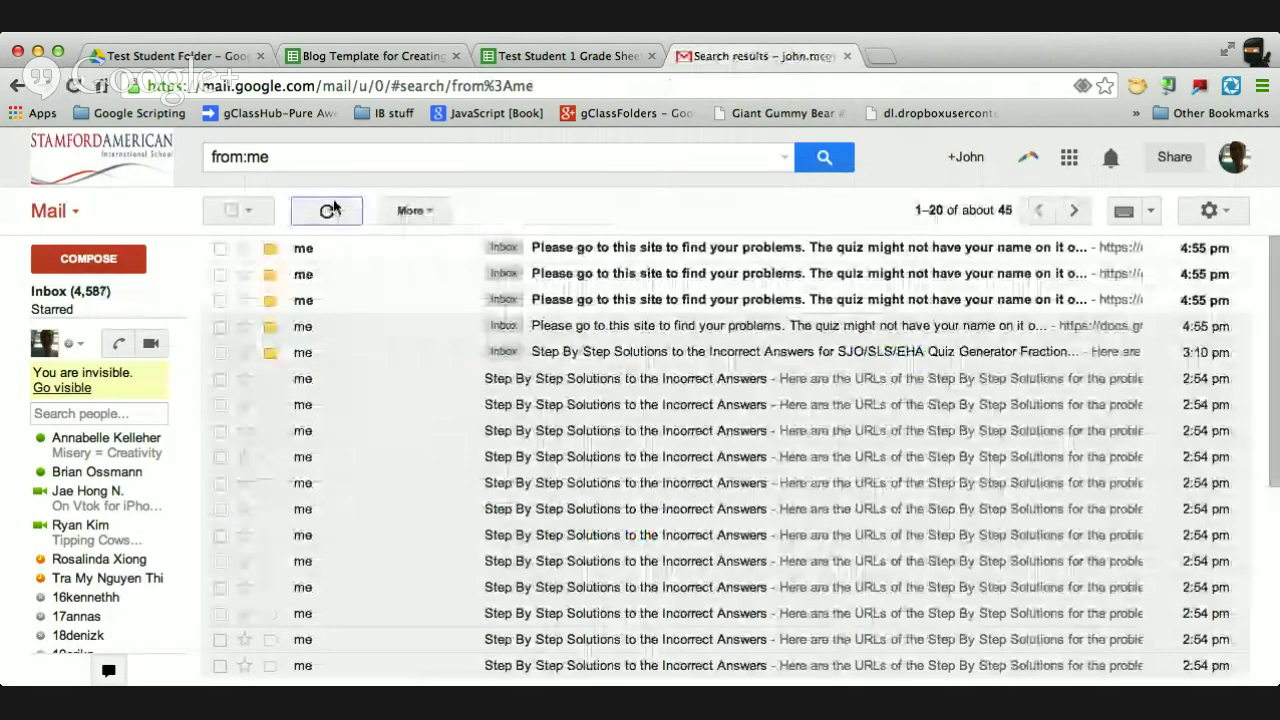
click(330, 209)
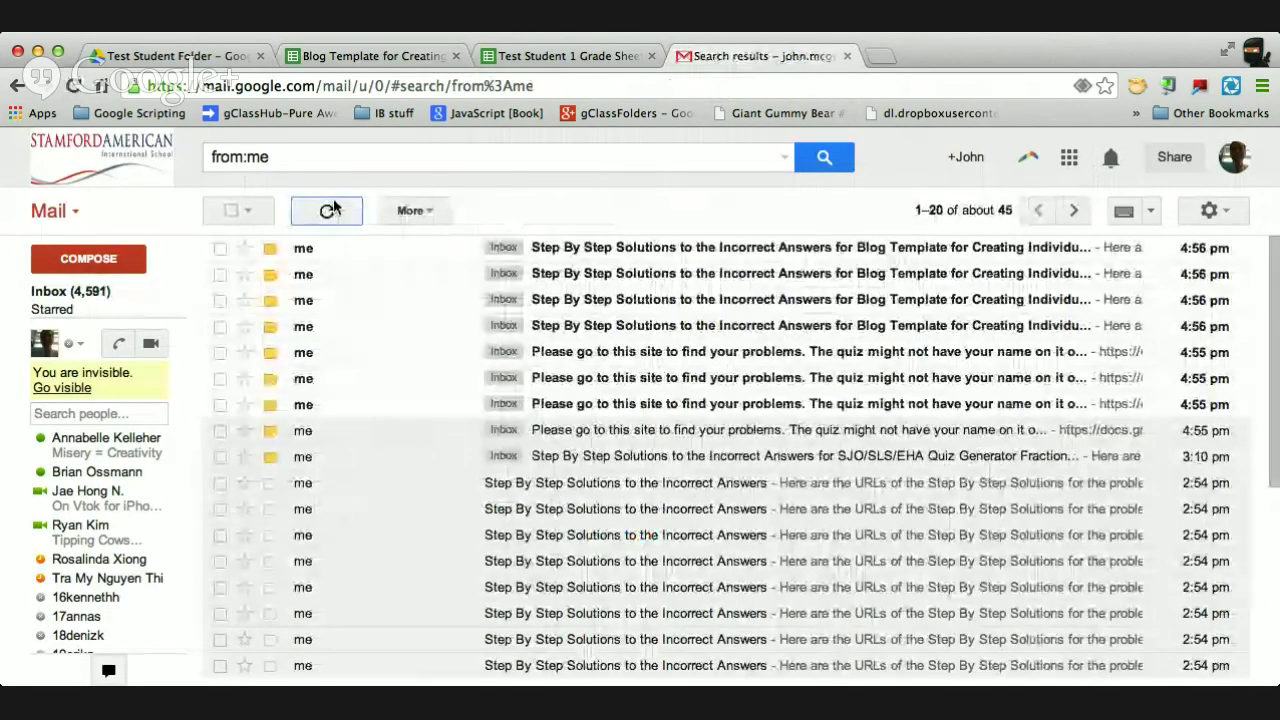
click(577, 330)
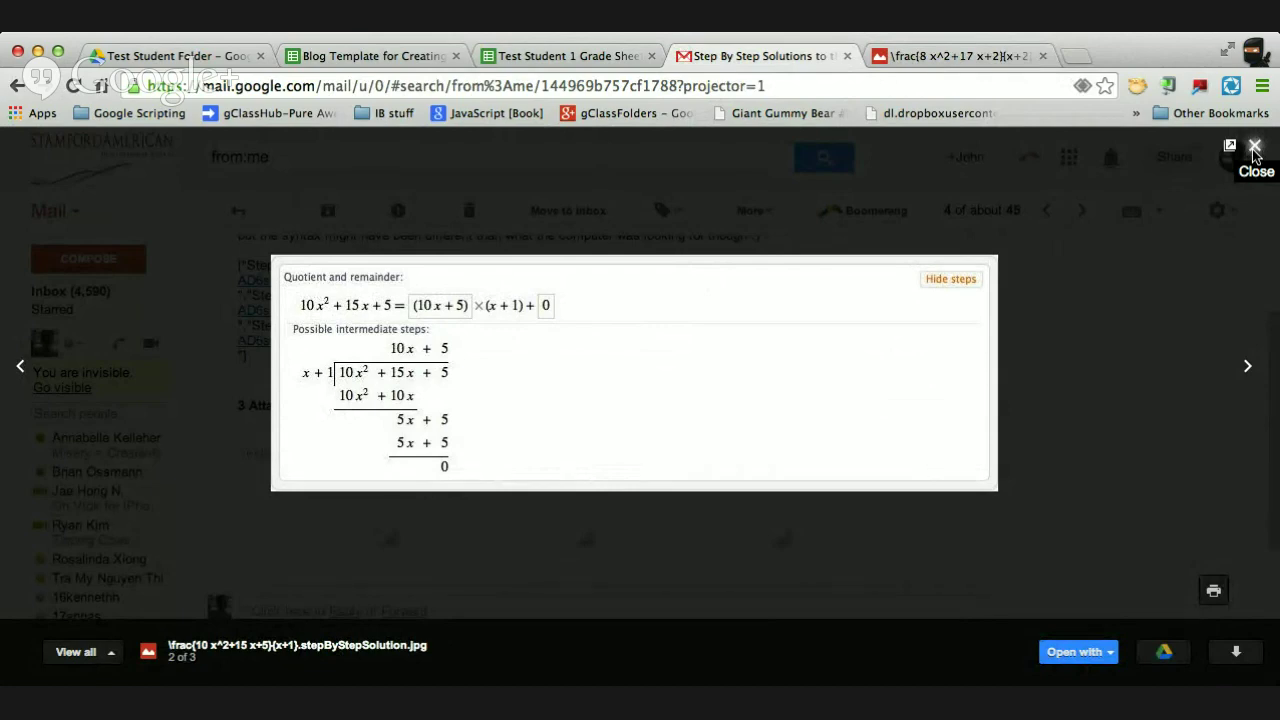
click(1254, 147)
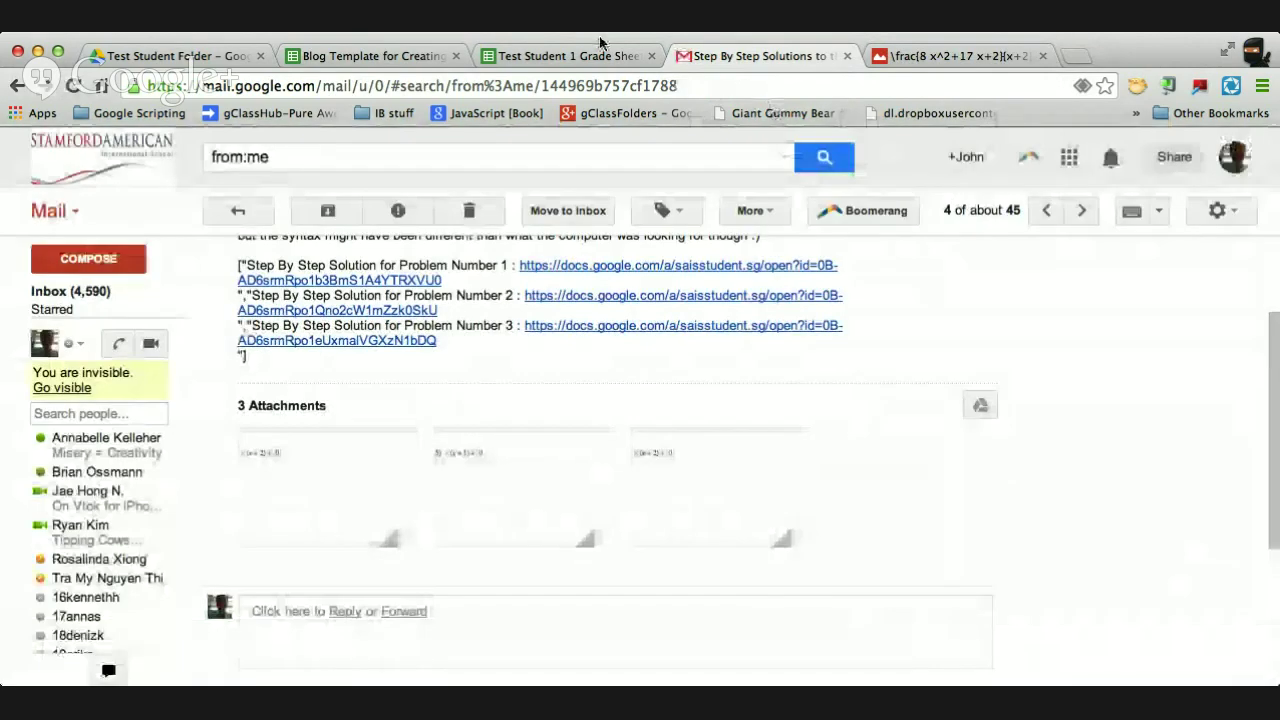
Return to the quiz template spreadsheet and clear the Form Created? status in Test Student 2's row
click(370, 56)
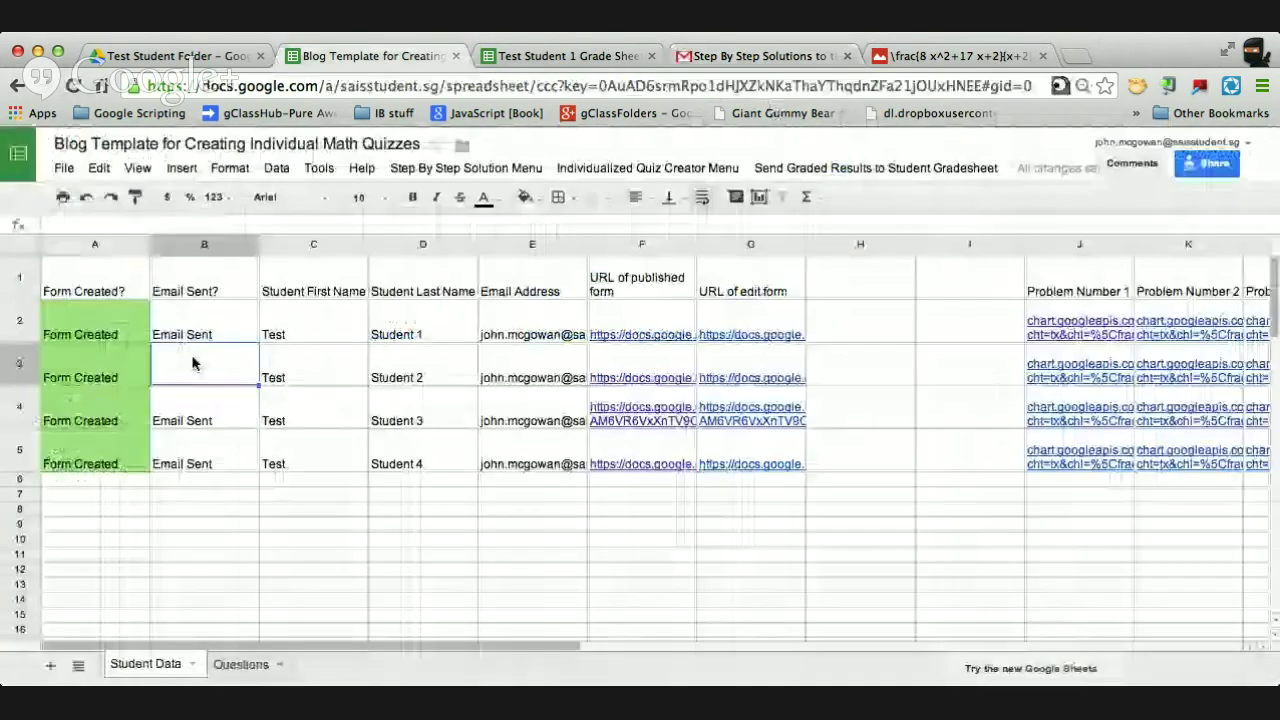
click(100, 374)
key(Delete)
key(Down)
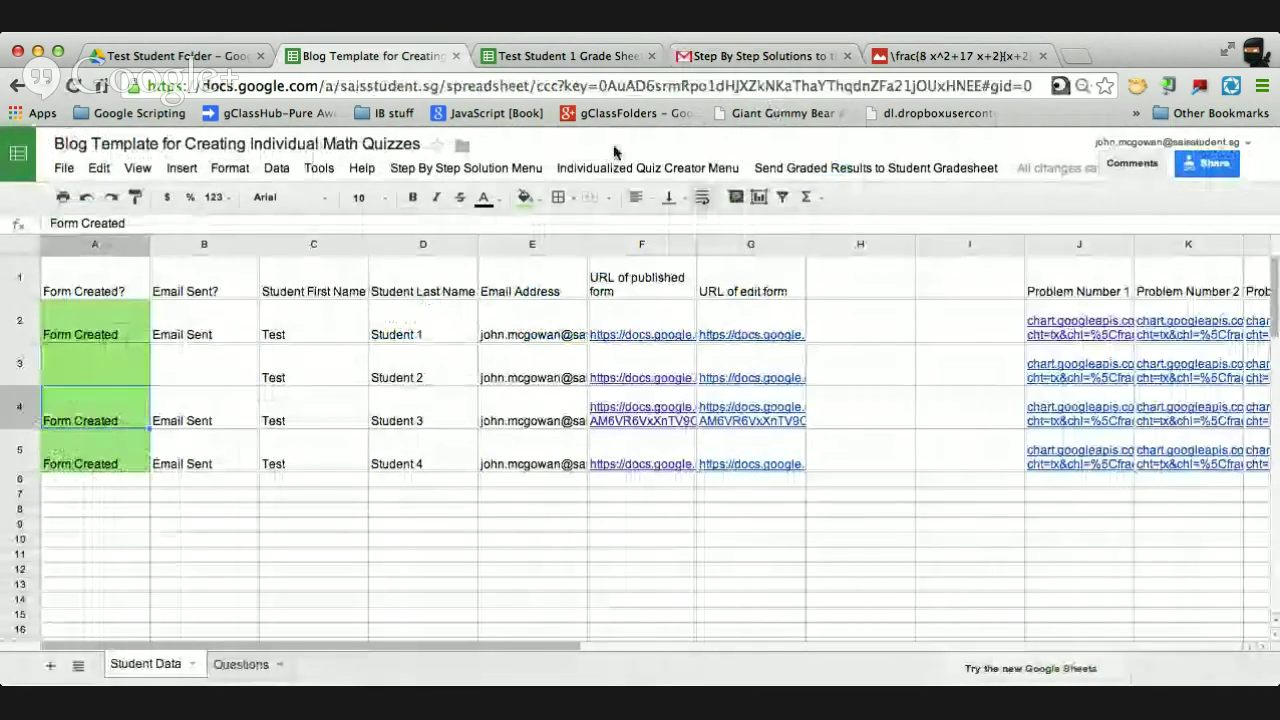
Create the individualized quizzes again with 3 problems, close the problem-count dialog, and look over the student response columns
click(620, 167)
click(625, 194)
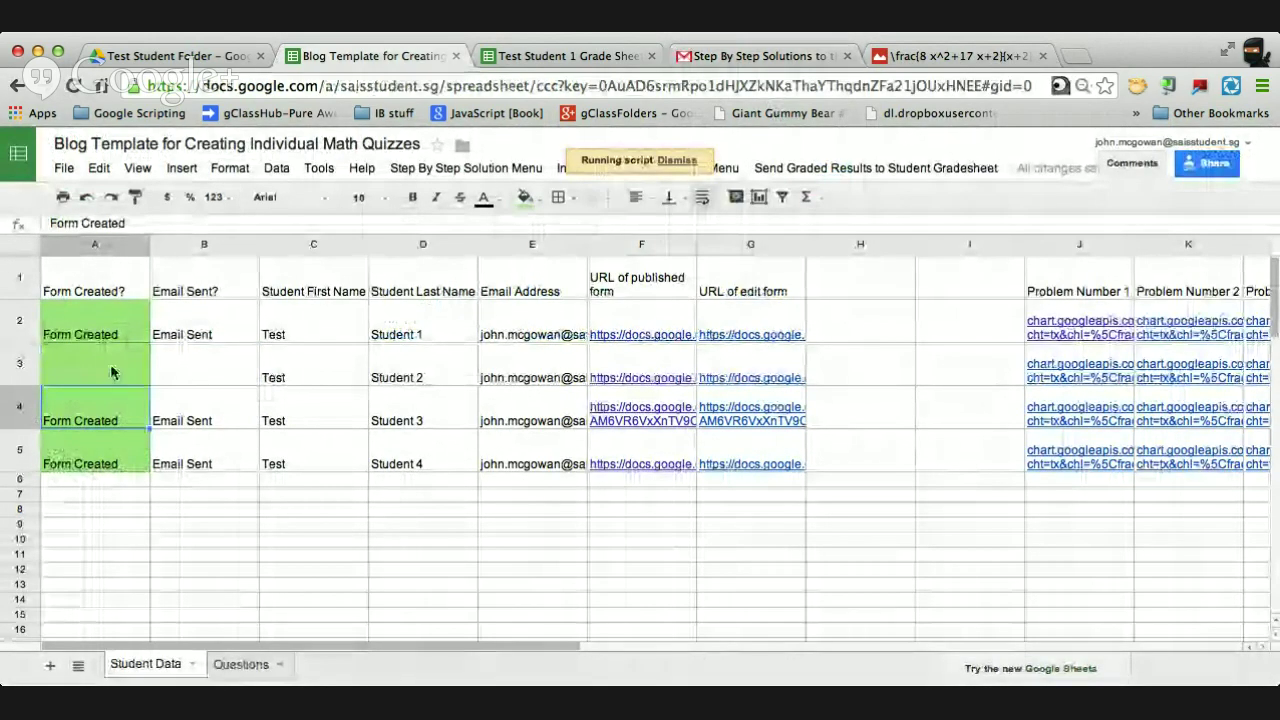
click(782, 294)
text(3)
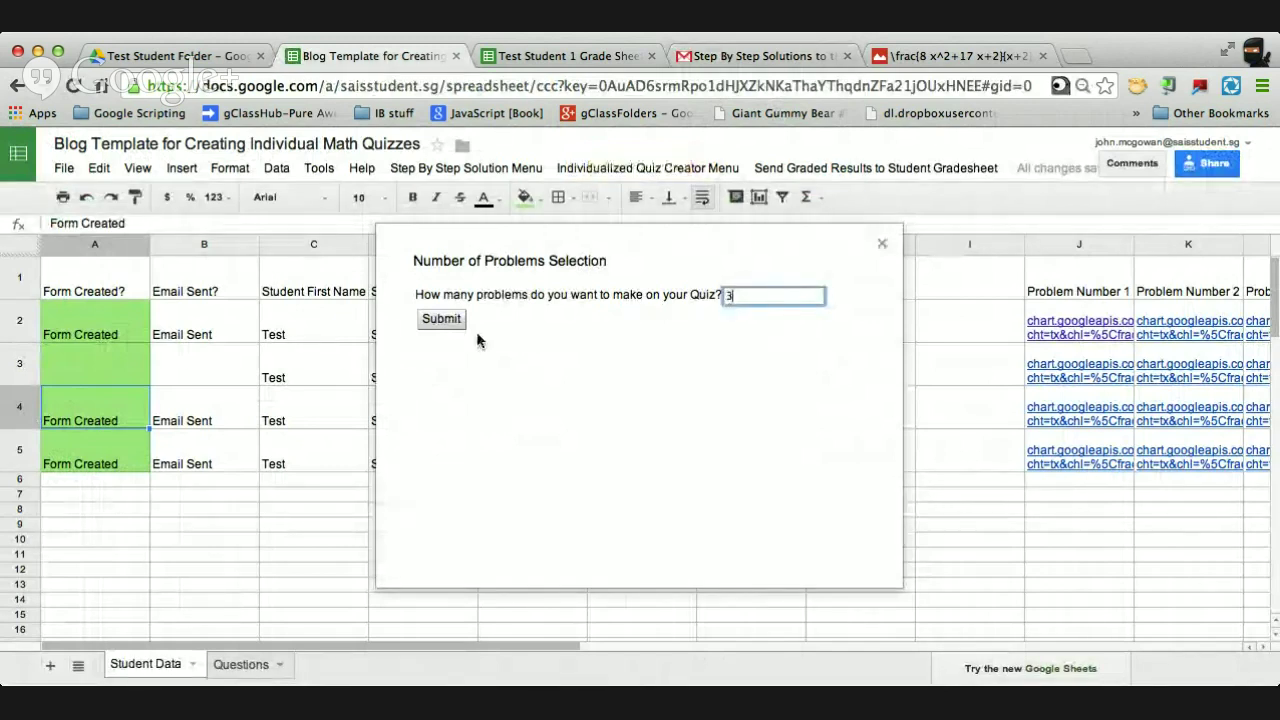
click(432, 320)
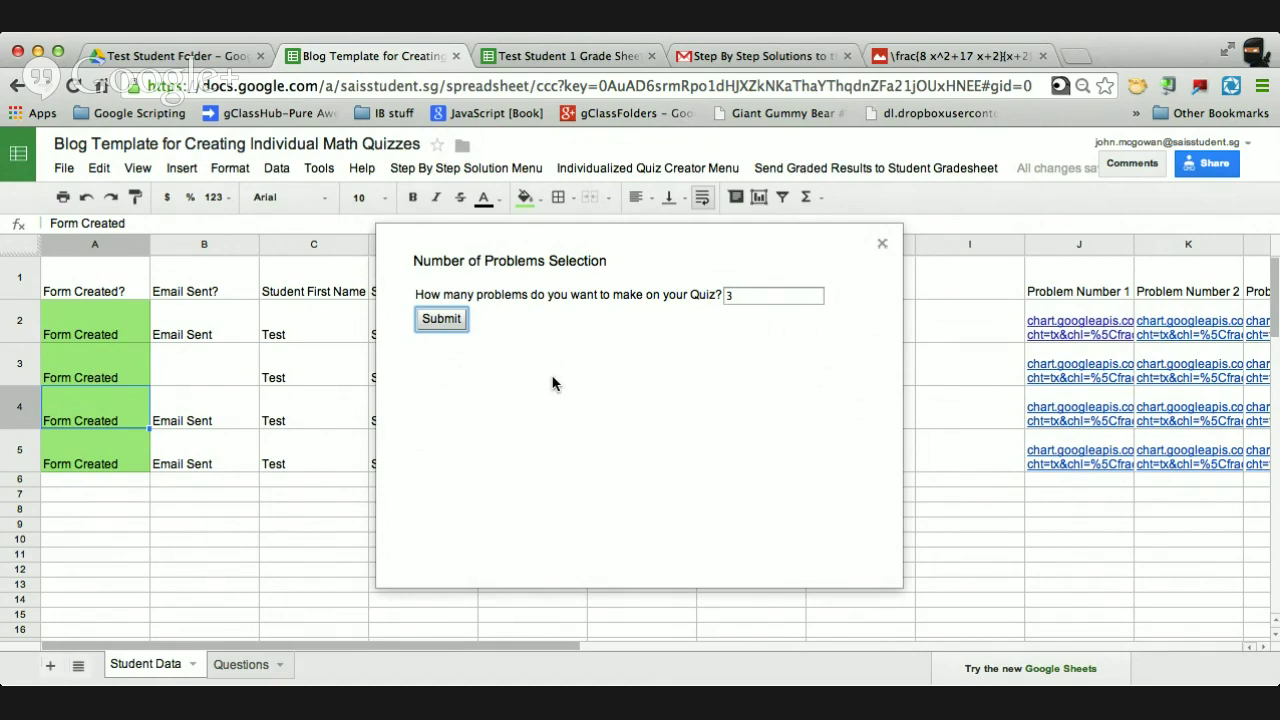
click(881, 246)
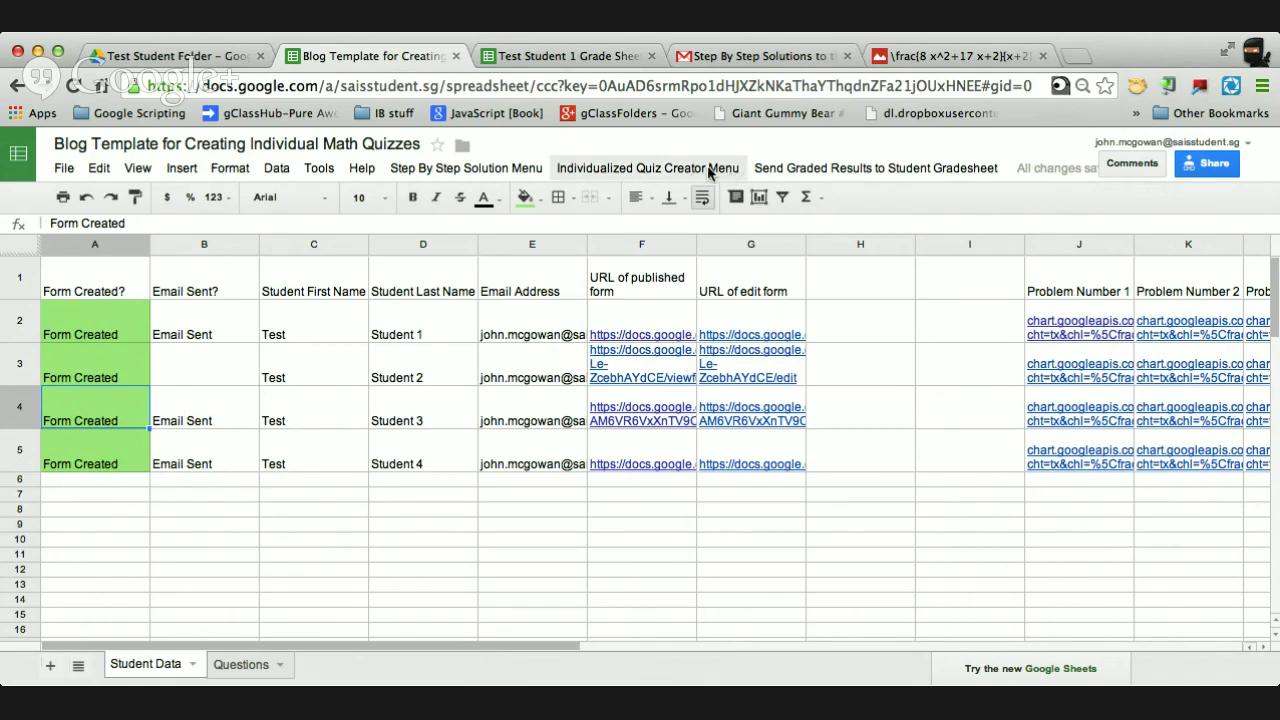
scroll(740, 423, right, 10)
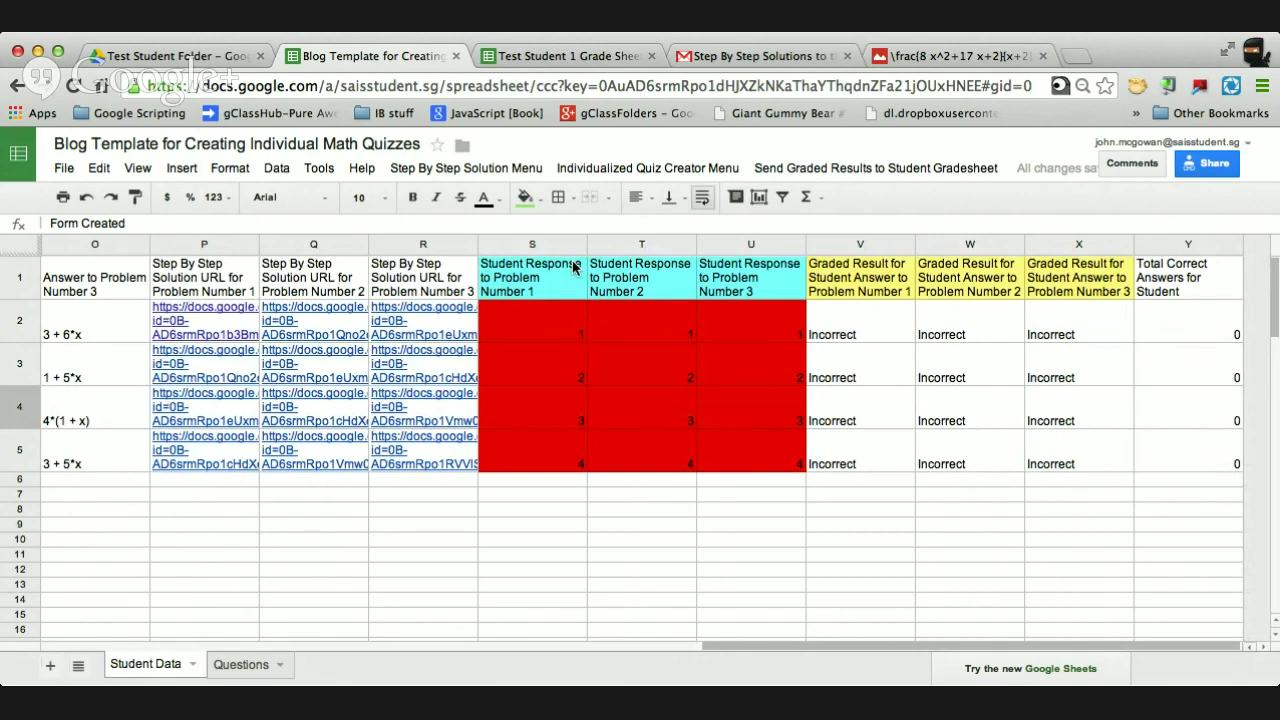
scroll(572, 266, left, 10)
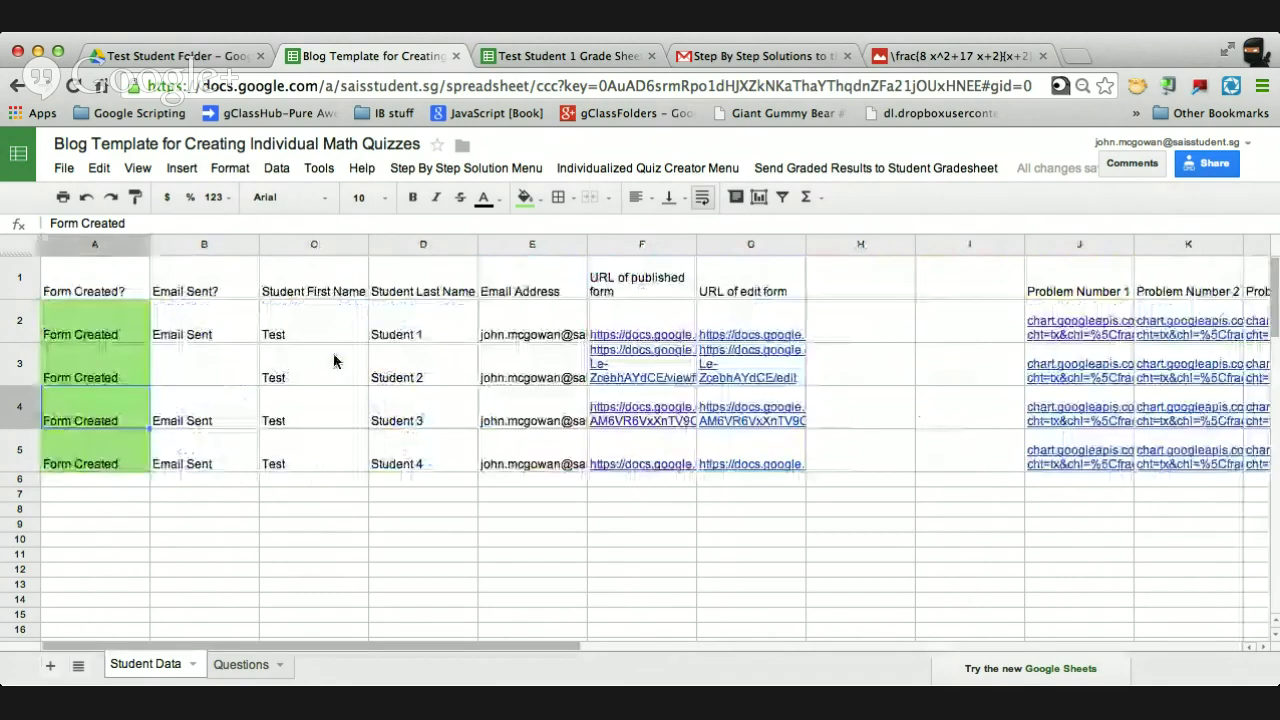
Look at Test Student 1's grade sheet, and send the graded results from the quiz template to the student gradesheets
click(555, 62)
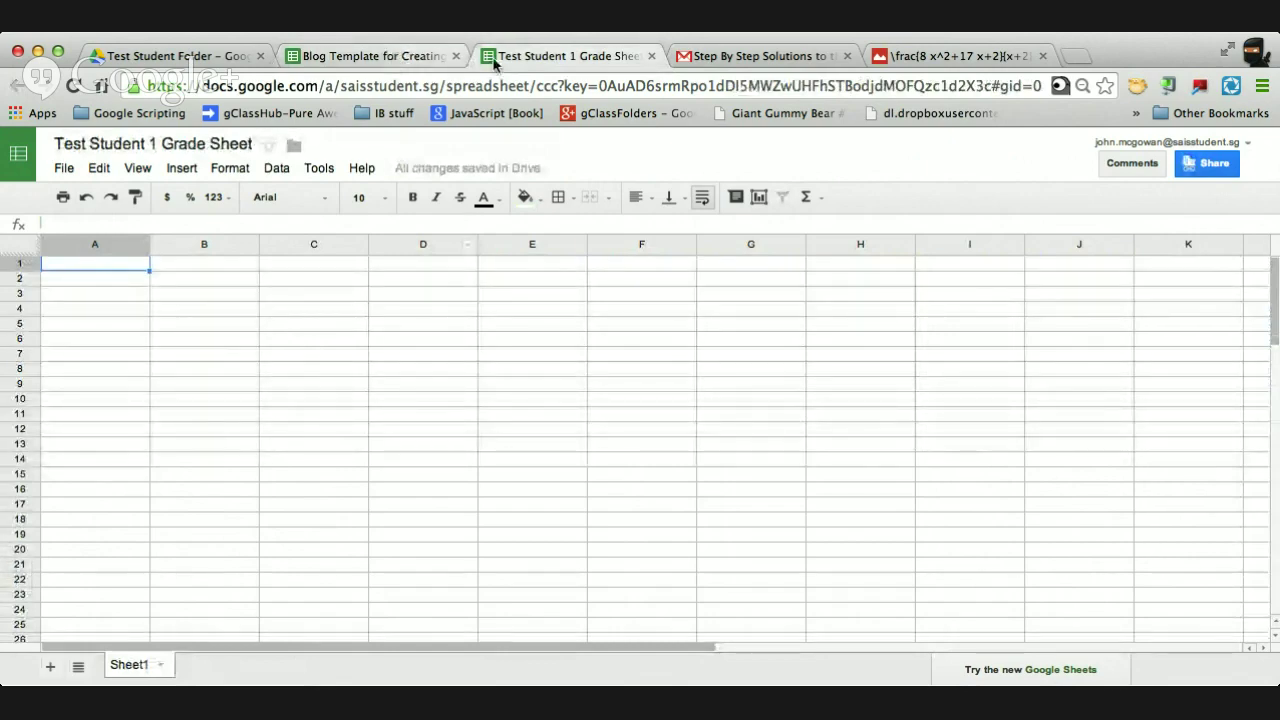
click(415, 58)
click(837, 169)
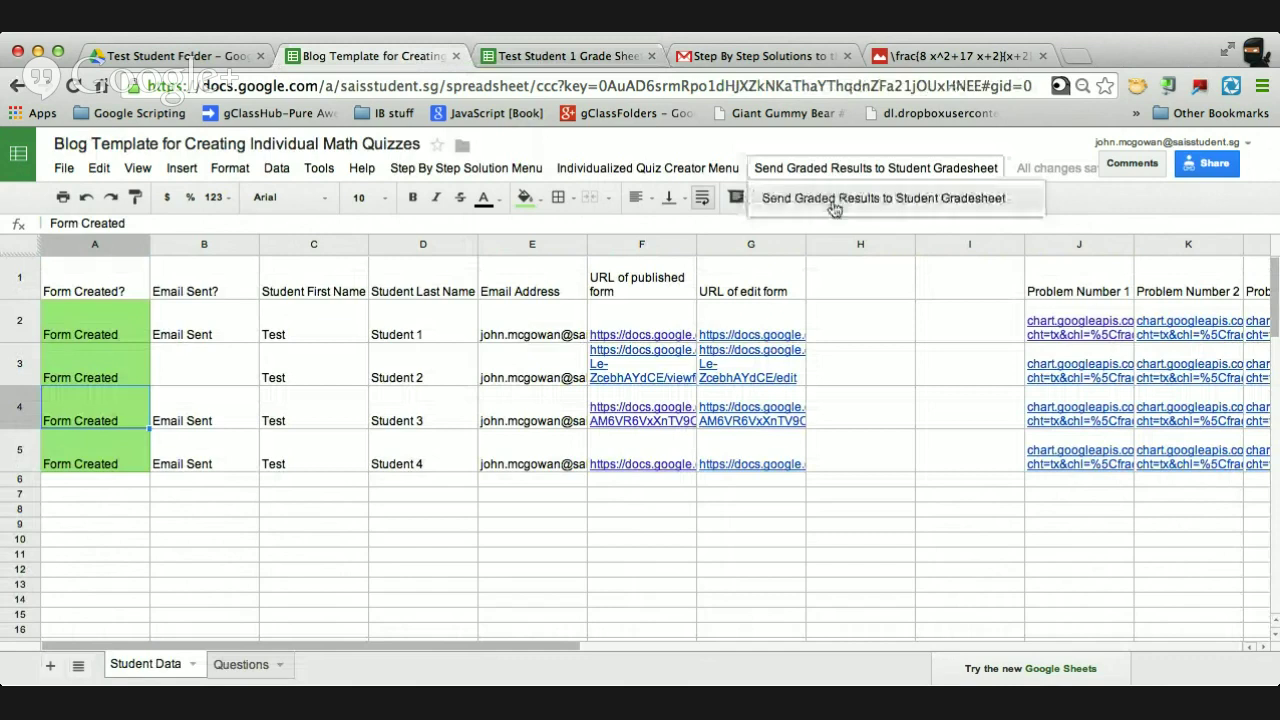
click(836, 205)
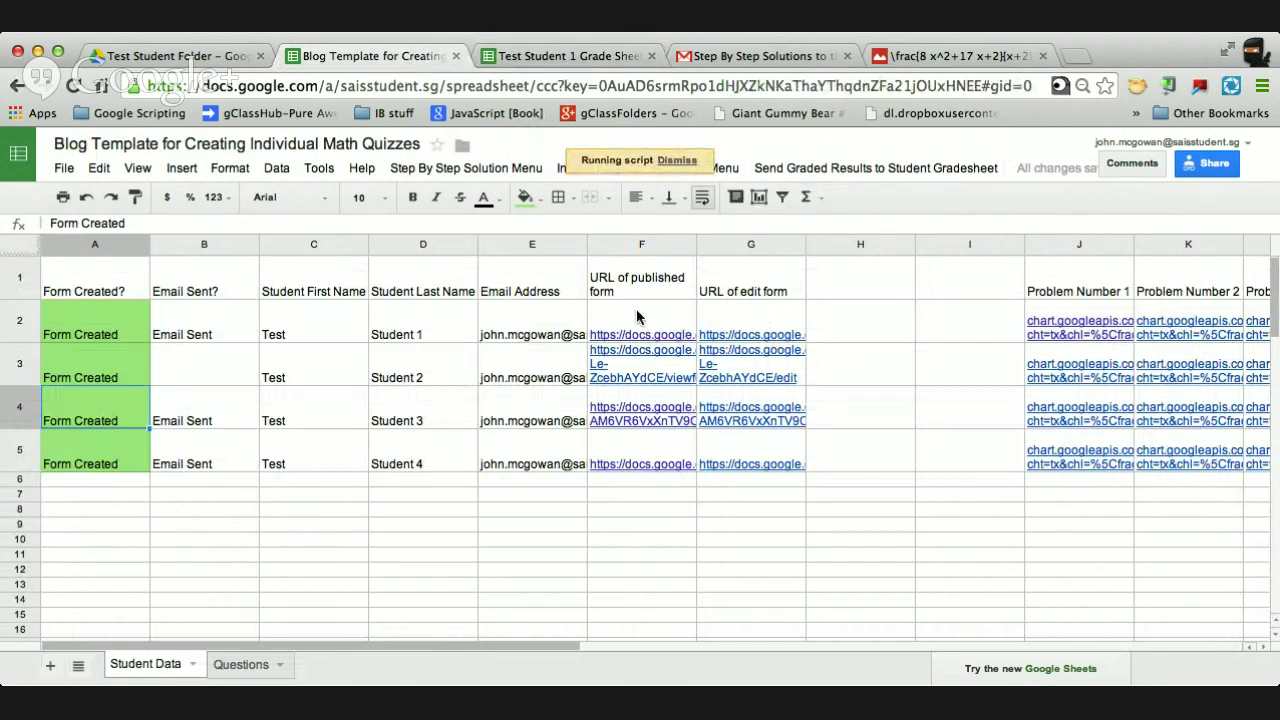
scroll(636, 311, right, 10)
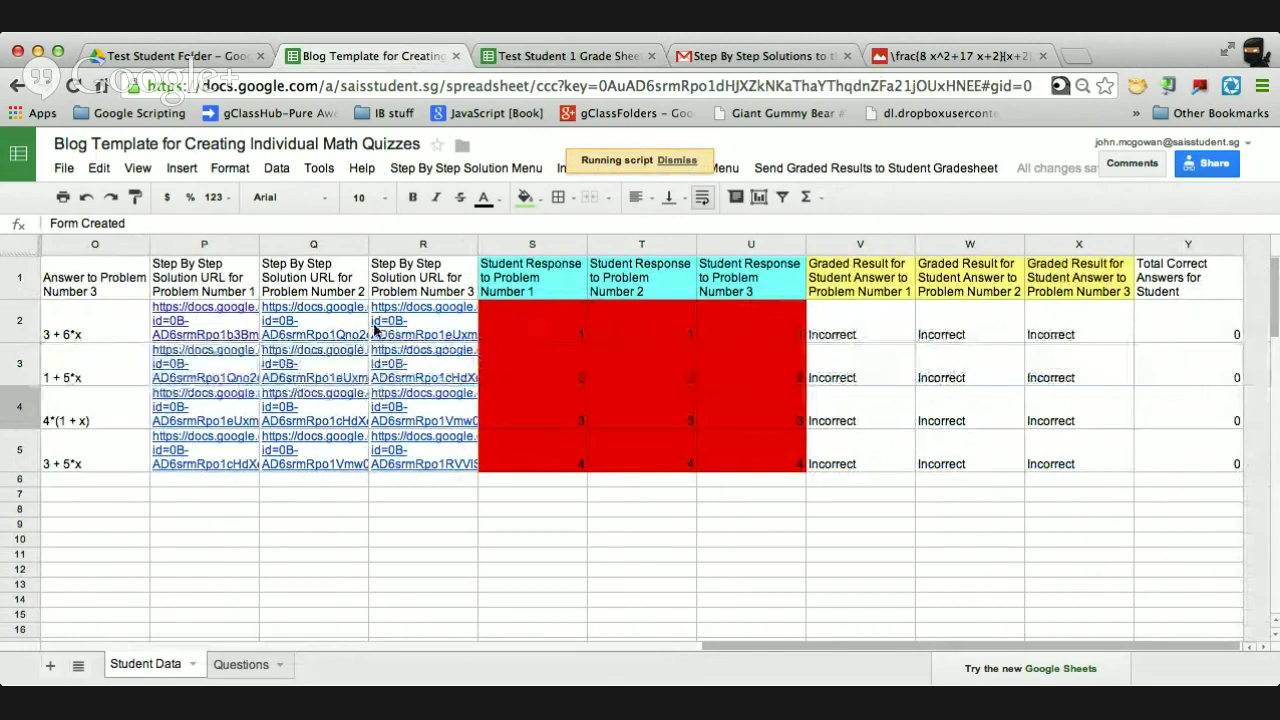
scroll(270, 325, left, 10)
scroll(410, 322, left, 4)
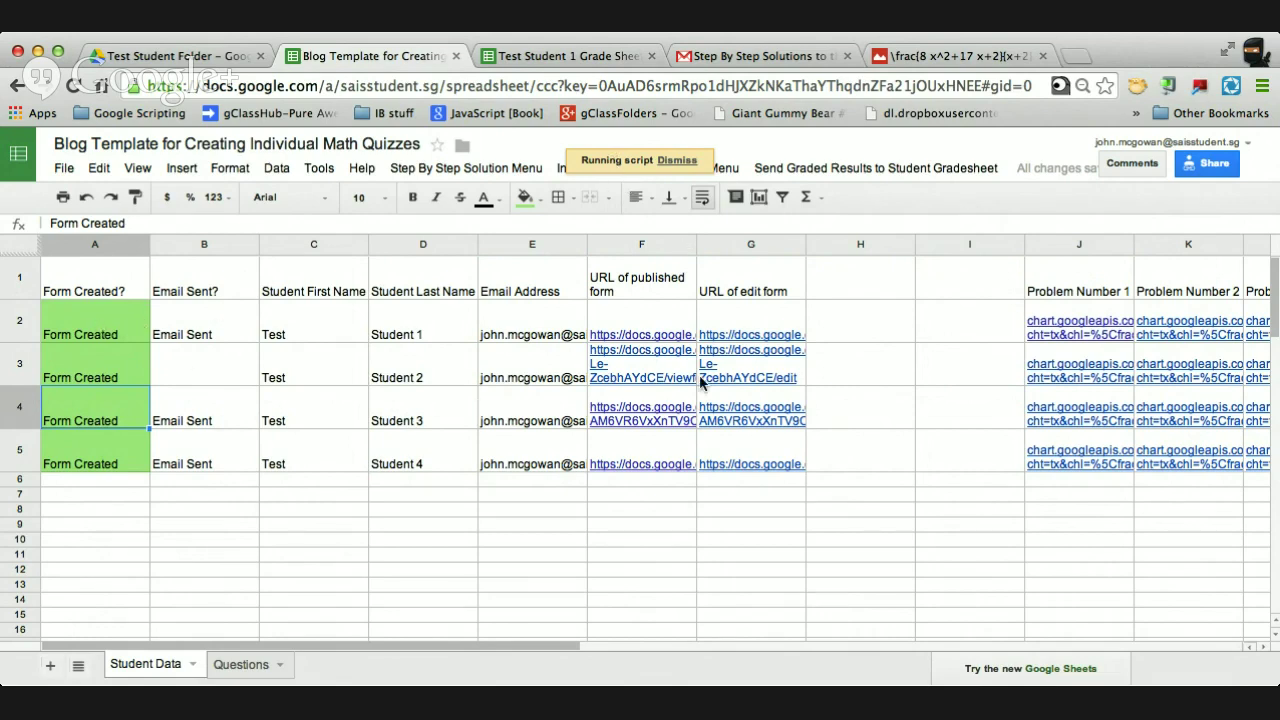
scroll(700, 381, right, 5)
scroll(443, 294, left, 4)
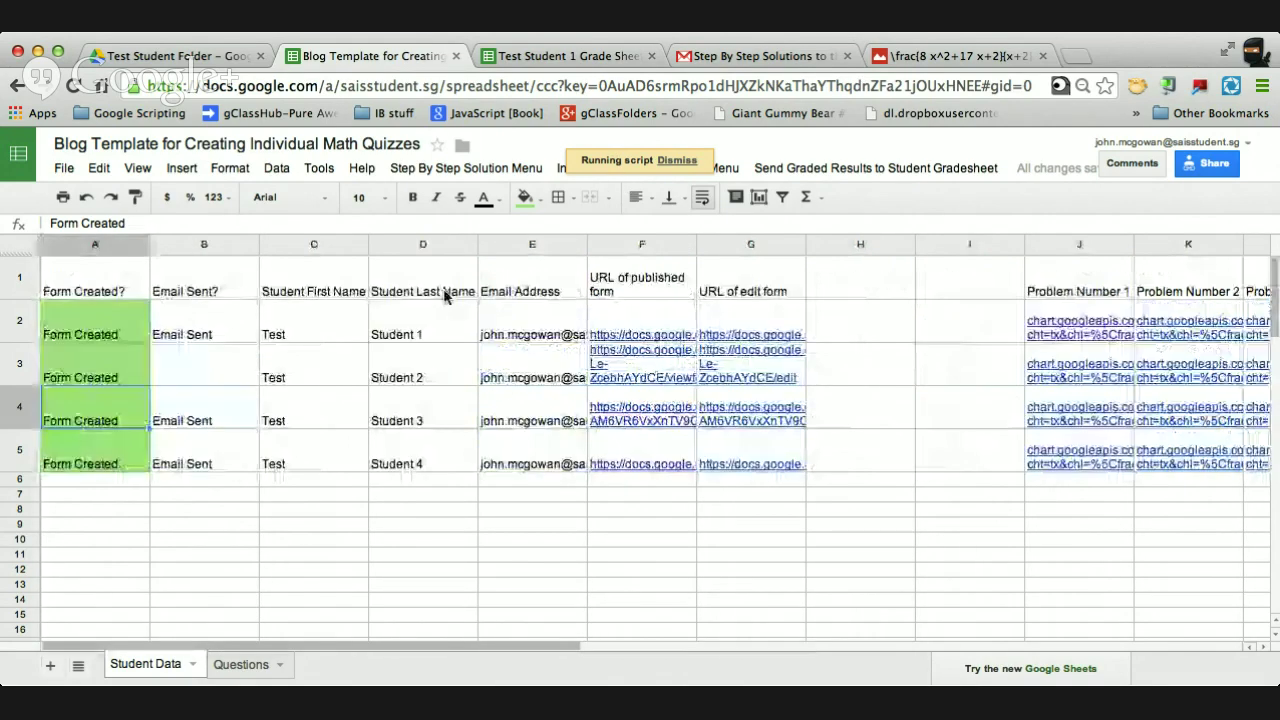
Examine the graded results in Test Student 1's and Test Student 3's grade sheets, and return to Student 2's Email Sent? cell in the quiz template
click(534, 62)
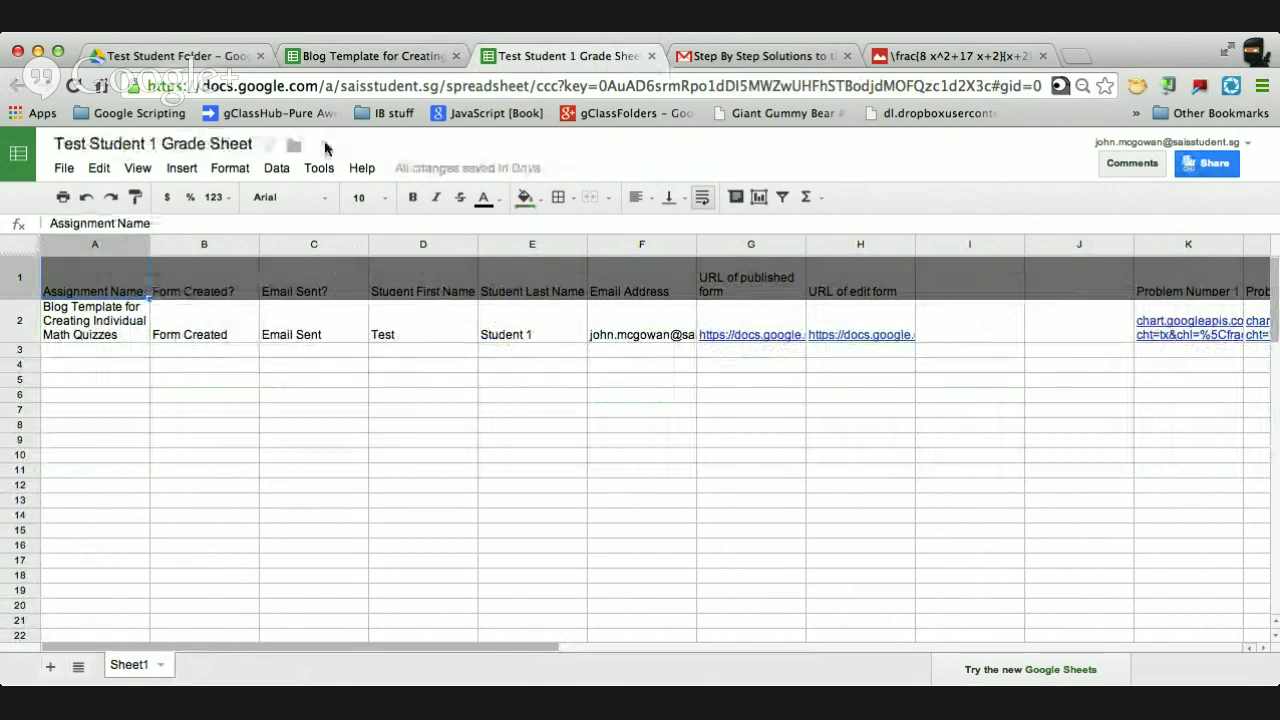
scroll(556, 290, right, 10)
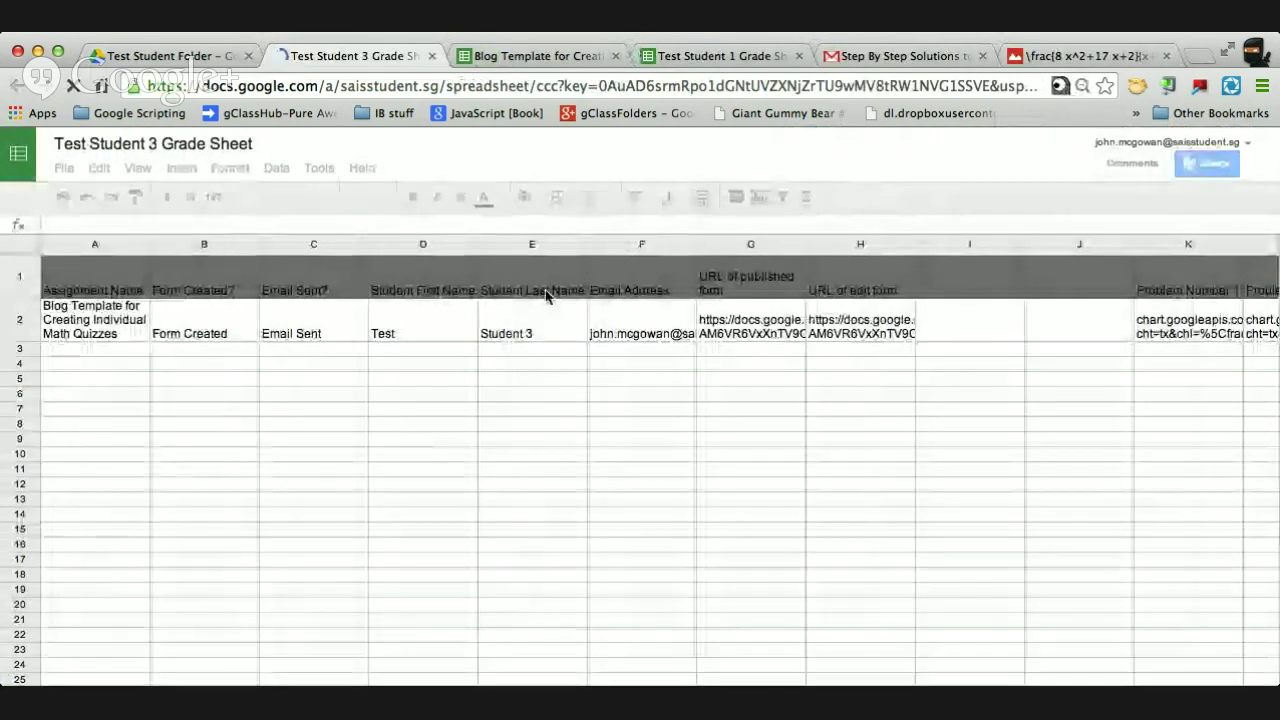
scroll(305, 289, right, 10)
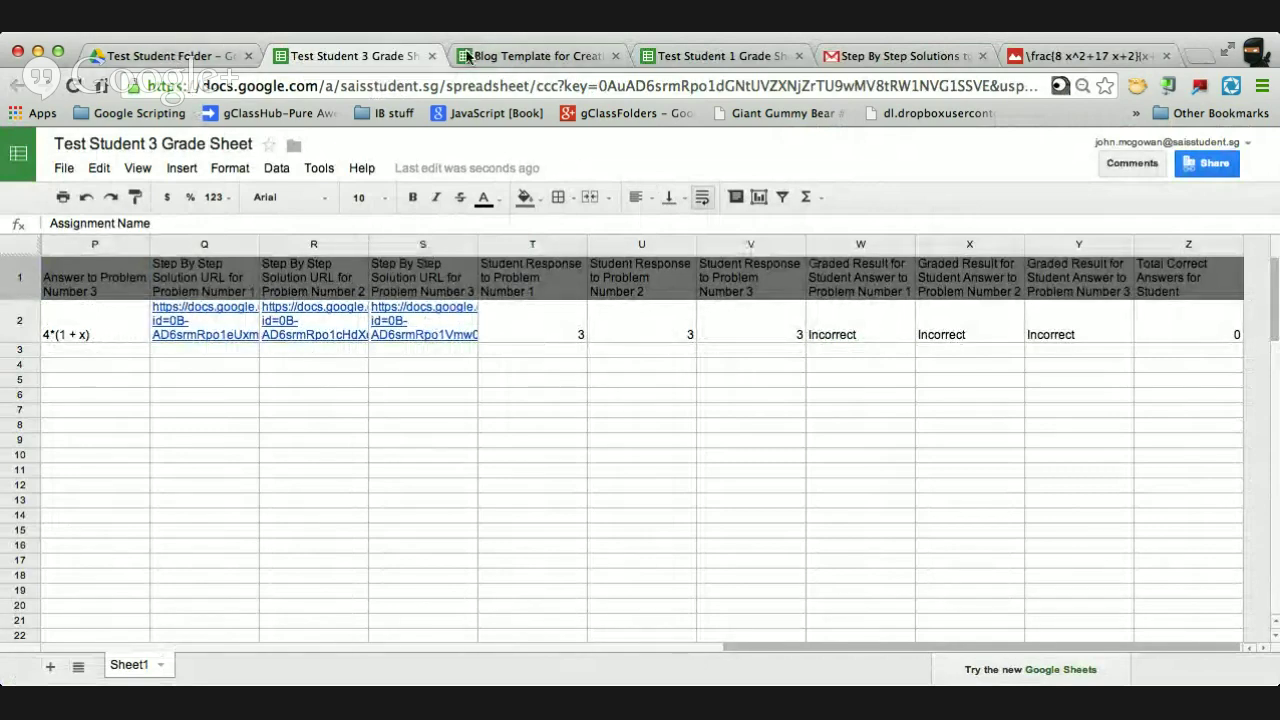
click(673, 59)
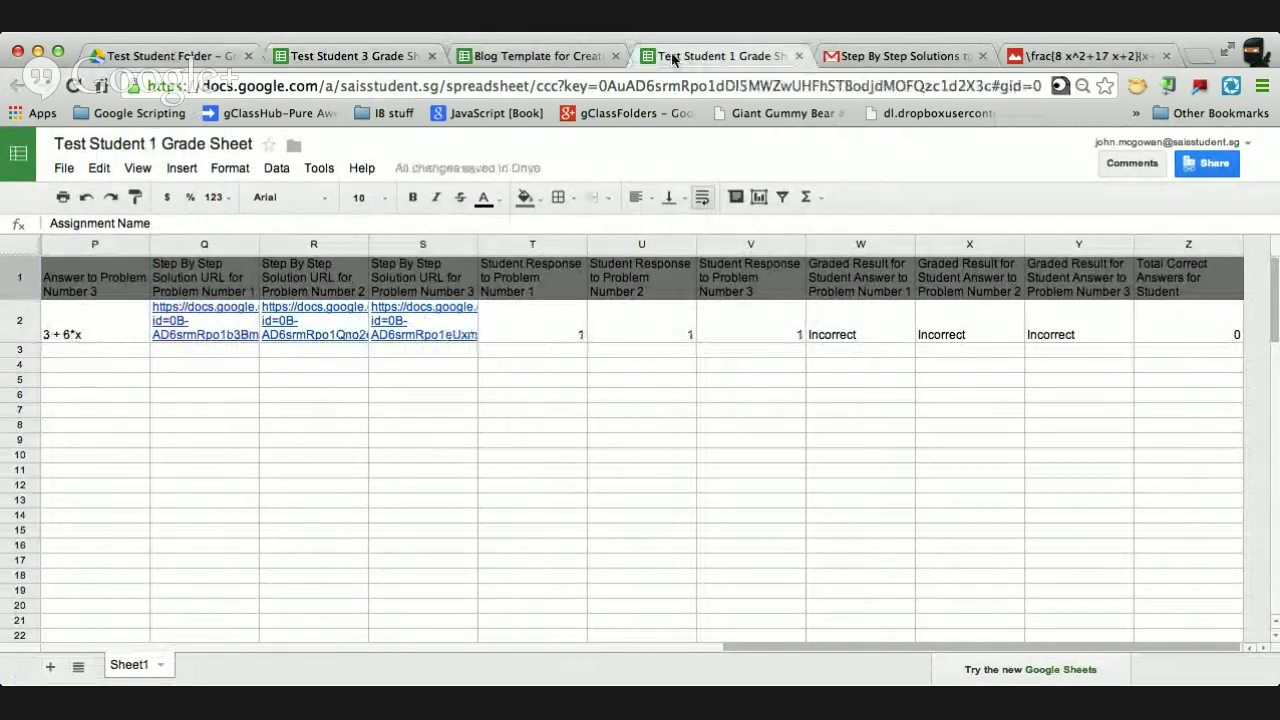
click(555, 57)
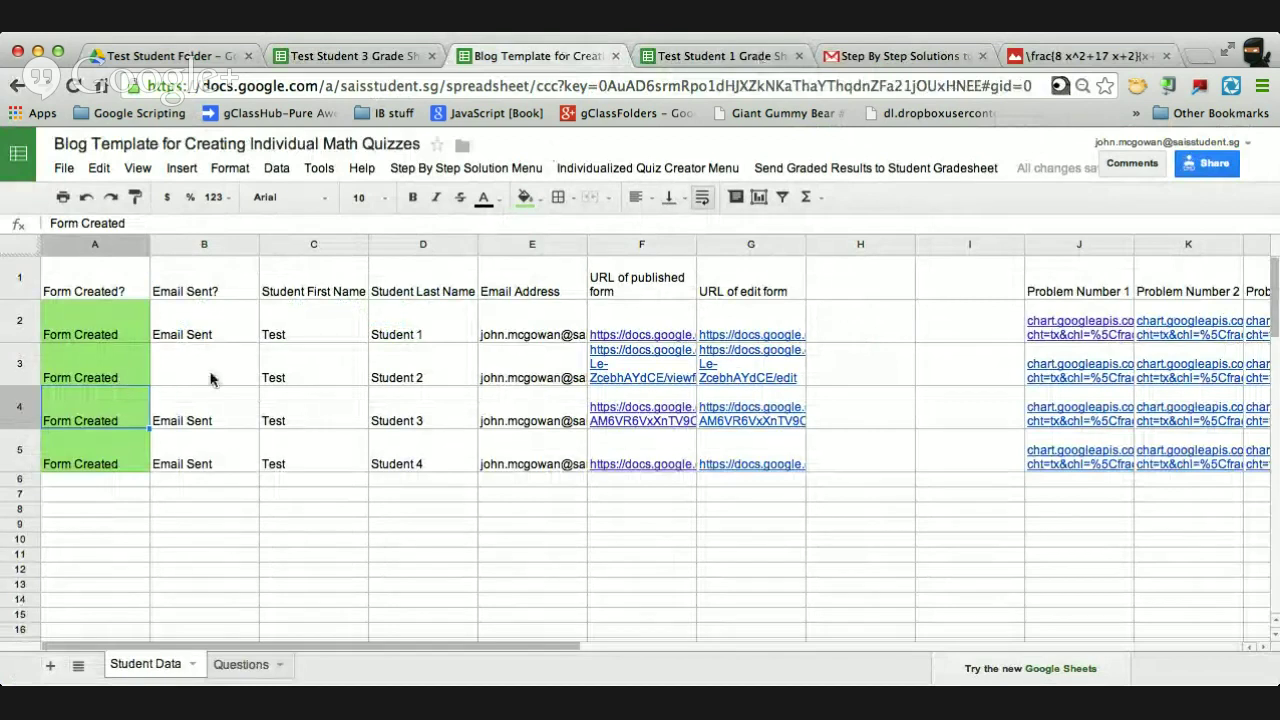
click(211, 379)
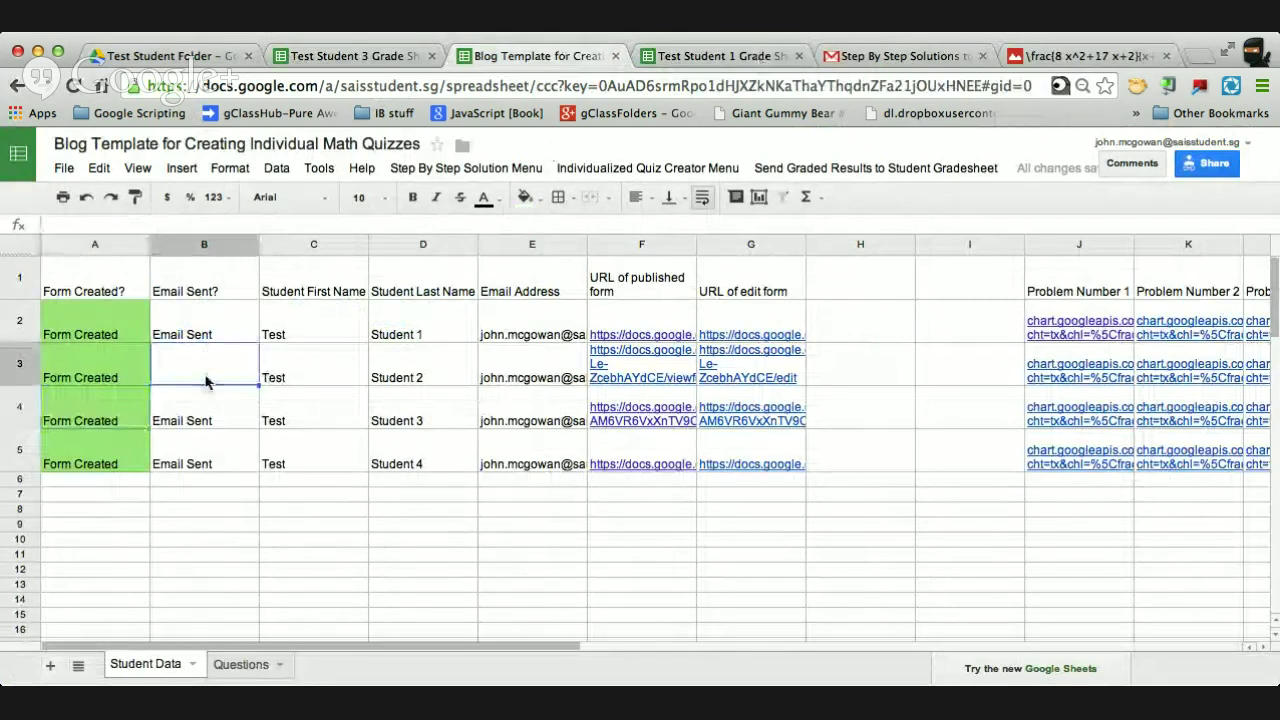
Open Test Student 2's published quiz form, answer all three problems with 5, and submit the form
click(652, 172)
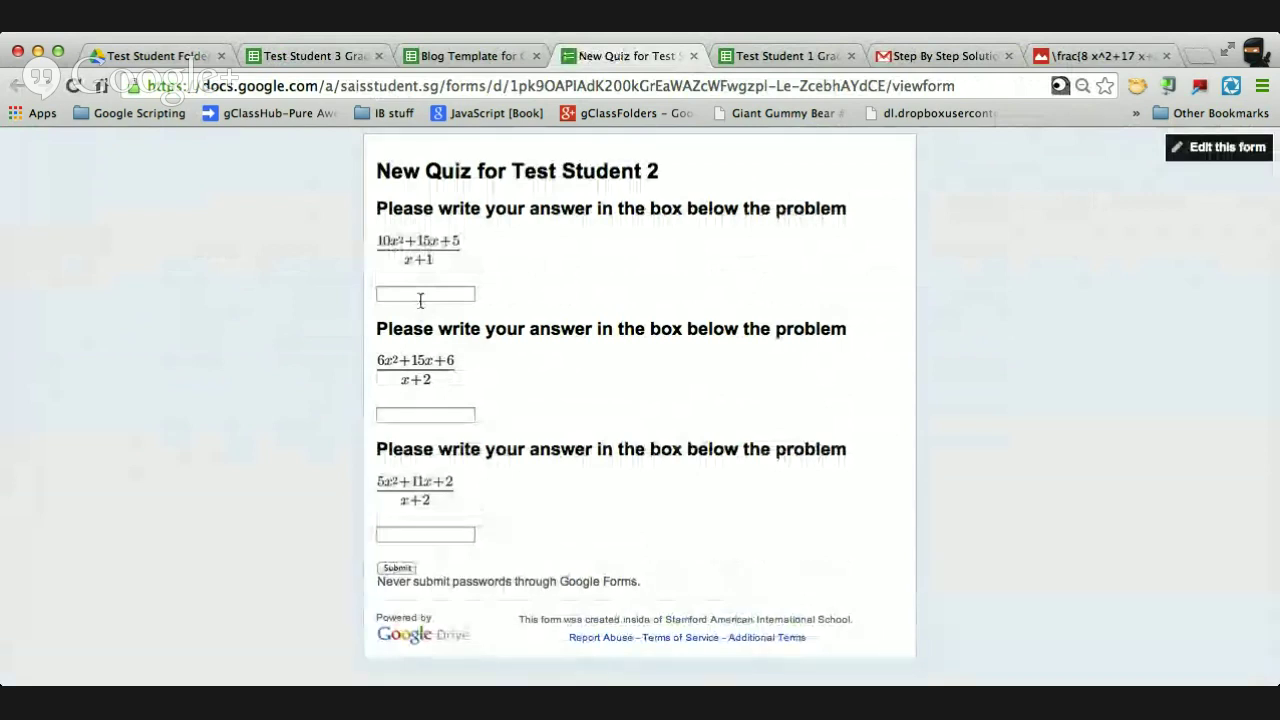
click(420, 298)
key(Tab)
text(5)
key(Tab)
text(5)
key(Tab)
key(shift+Tab)
key(shift+Tab)
key(shift+Tab)
text(5)
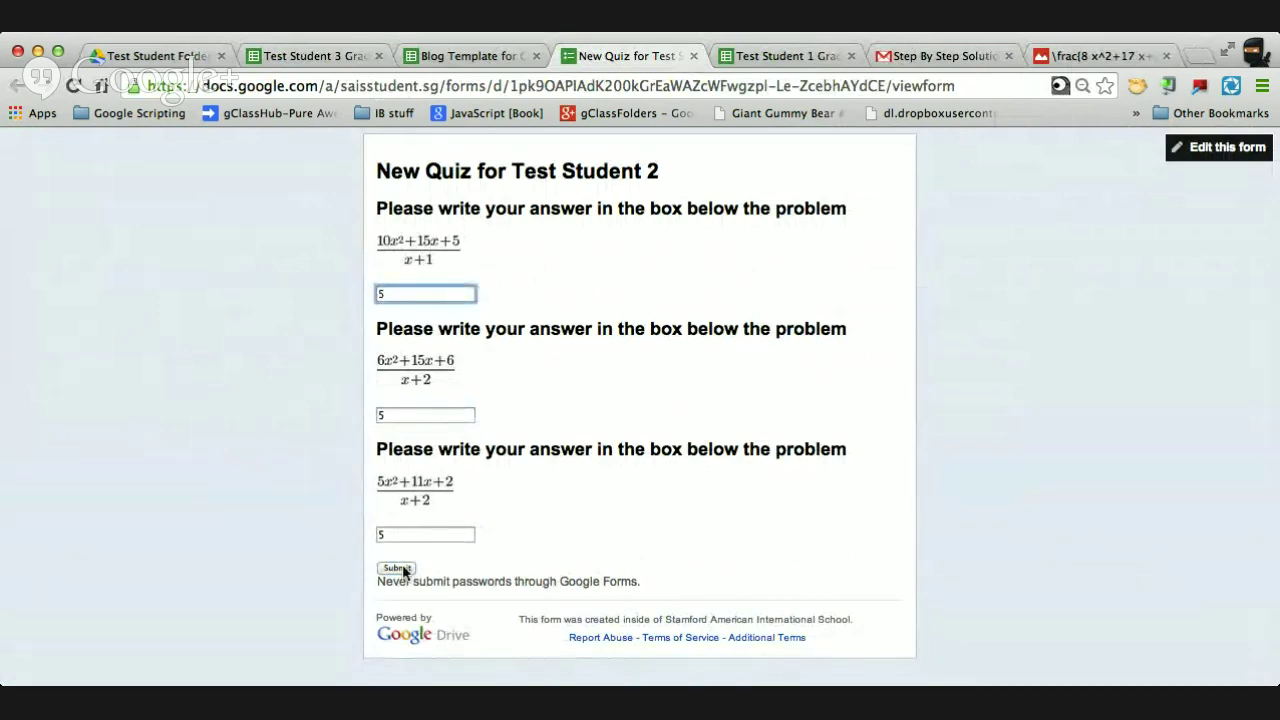
click(397, 567)
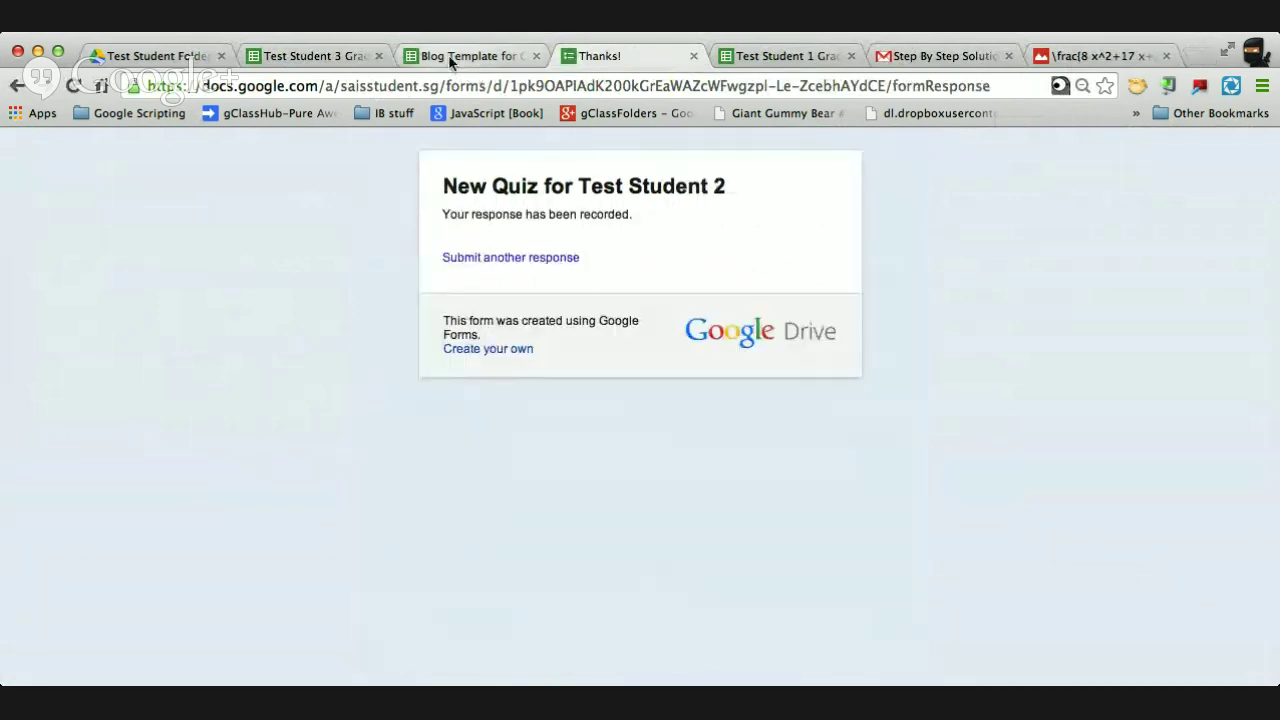
Return to the quiz template spreadsheet and pull the student responses, answering YES to sending emails
click(448, 54)
click(620, 168)
click(620, 279)
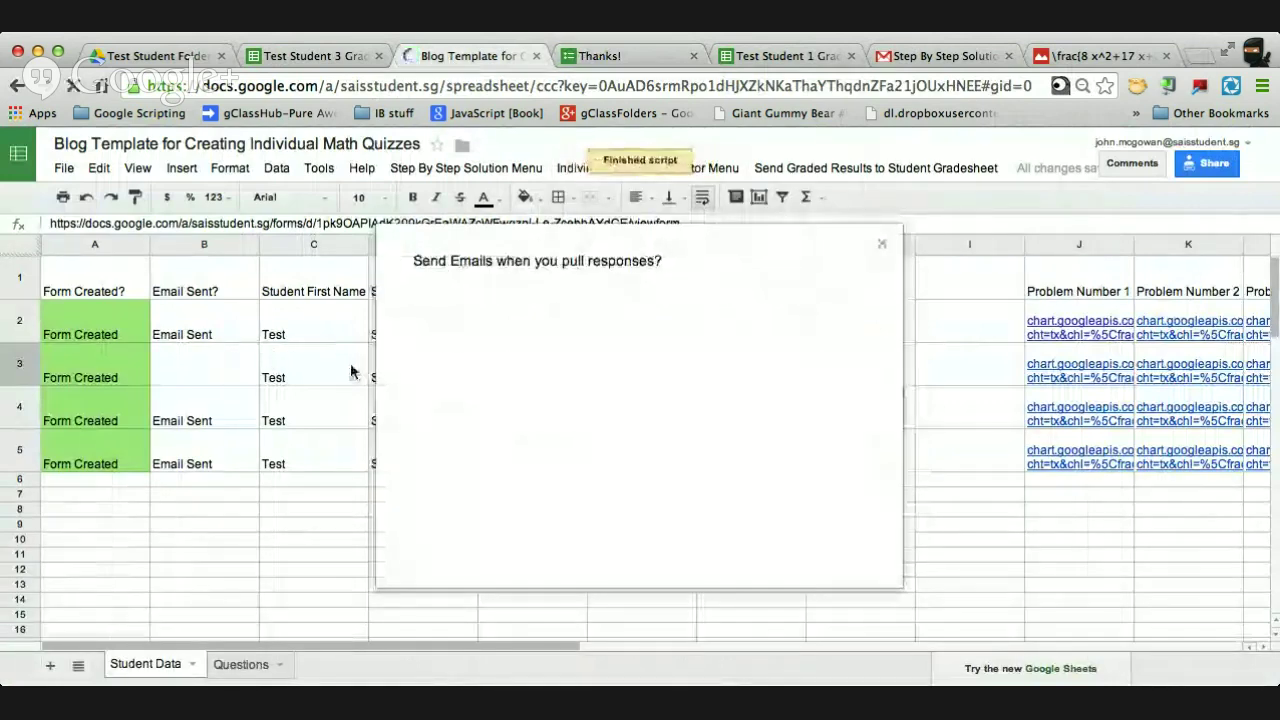
click(790, 300)
text(Y)
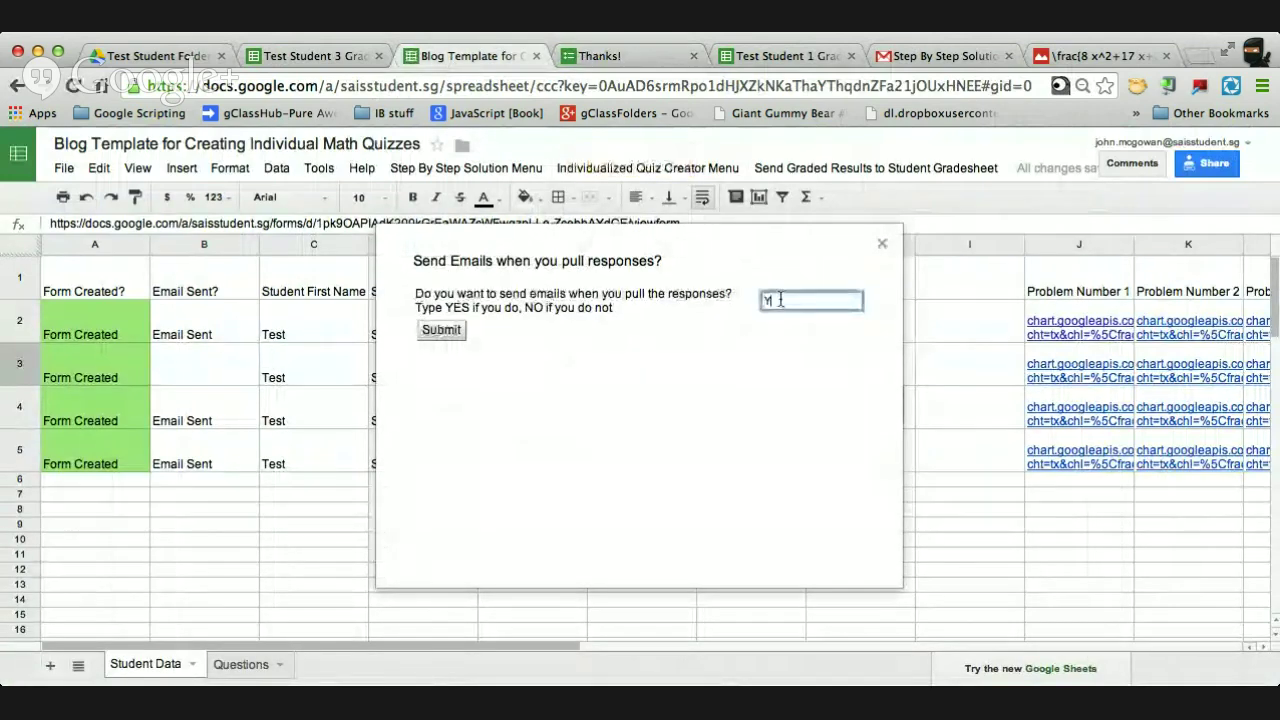
text(ES)
click(442, 331)
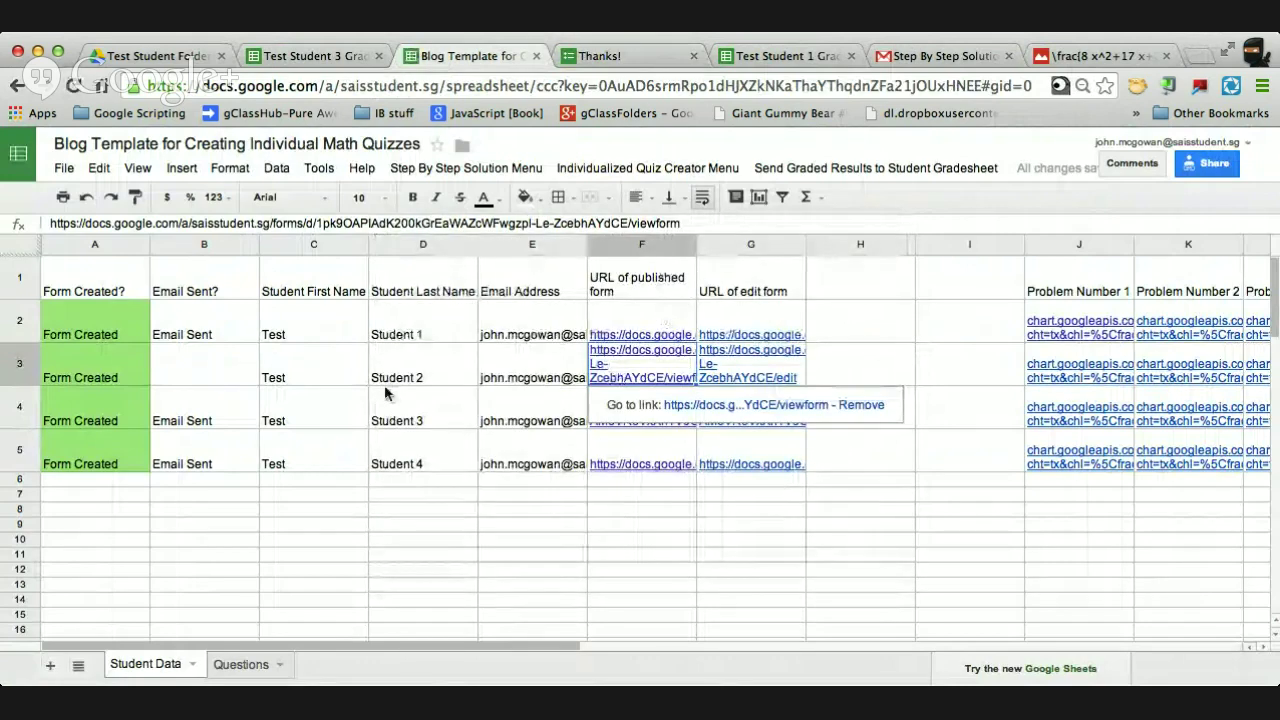
Look over the student response and graded result columns, and send the graded results to the student gradesheets
scroll(453, 375, right, 10)
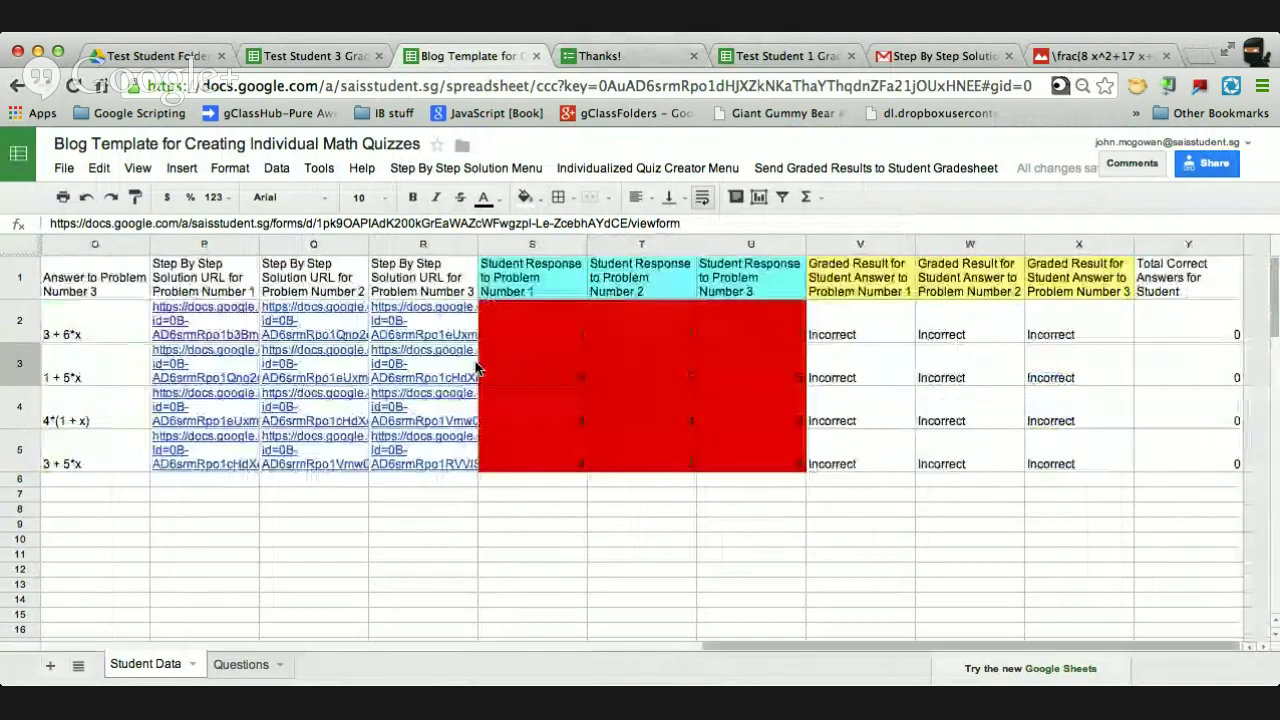
click(775, 168)
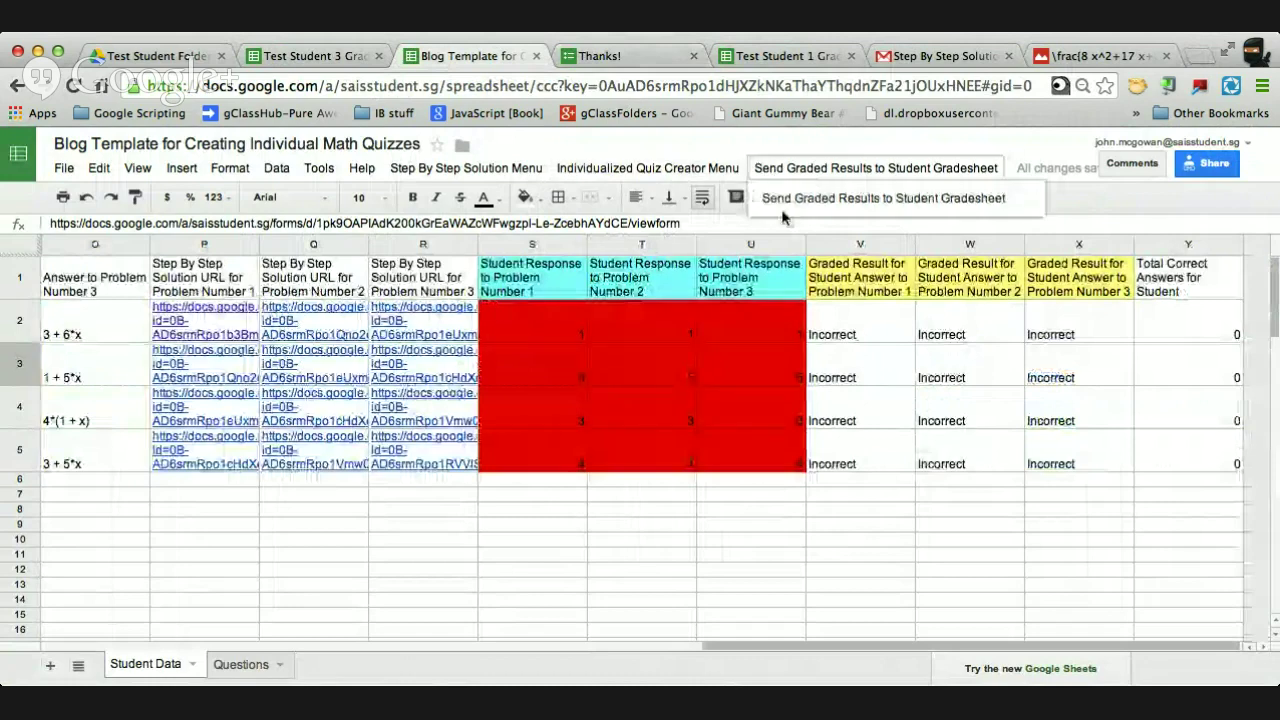
click(789, 203)
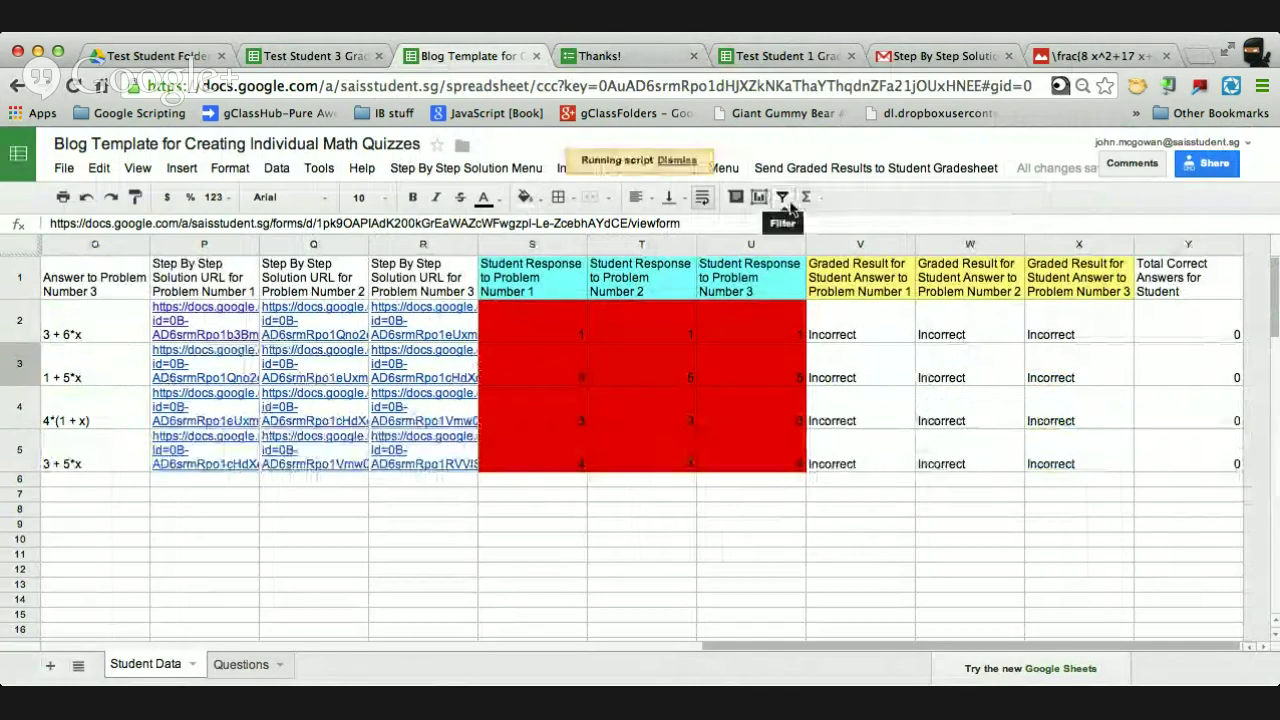
Close Test Student 3's grade sheet, examine the graded results in Test Student 2's grade sheet, and return to the quiz template
click(378, 56)
click(178, 58)
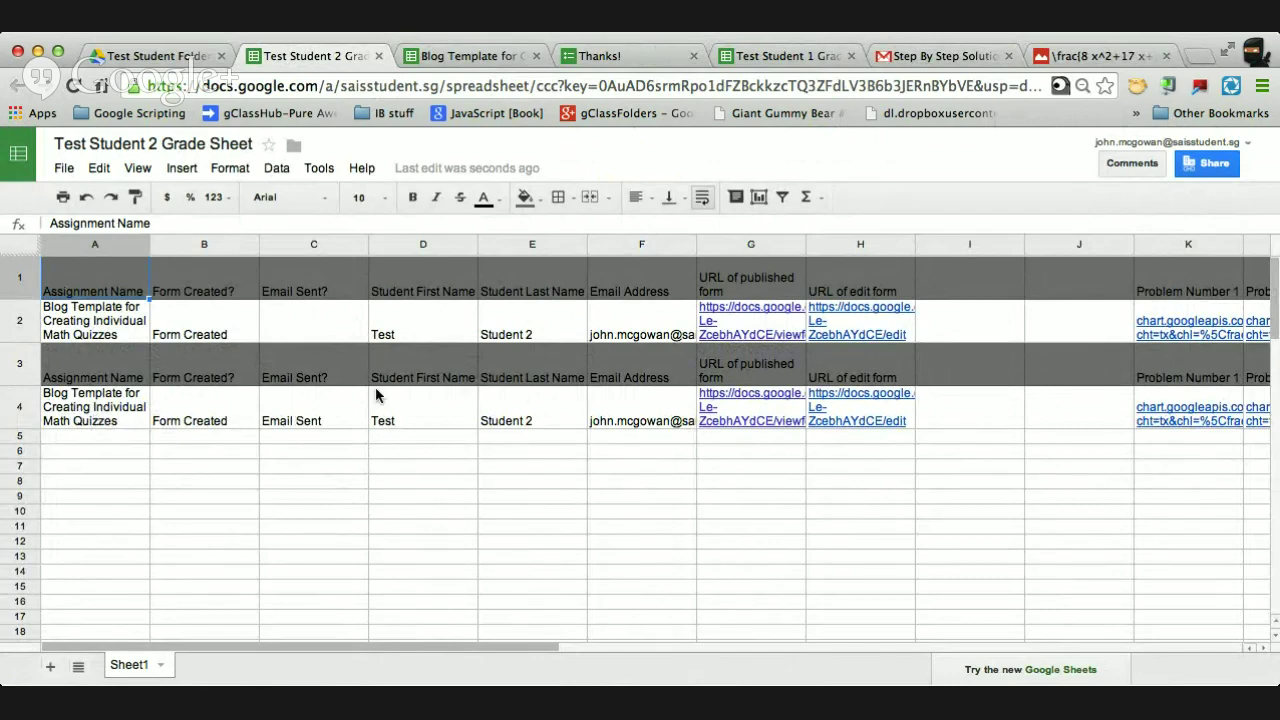
scroll(735, 430, right, 15)
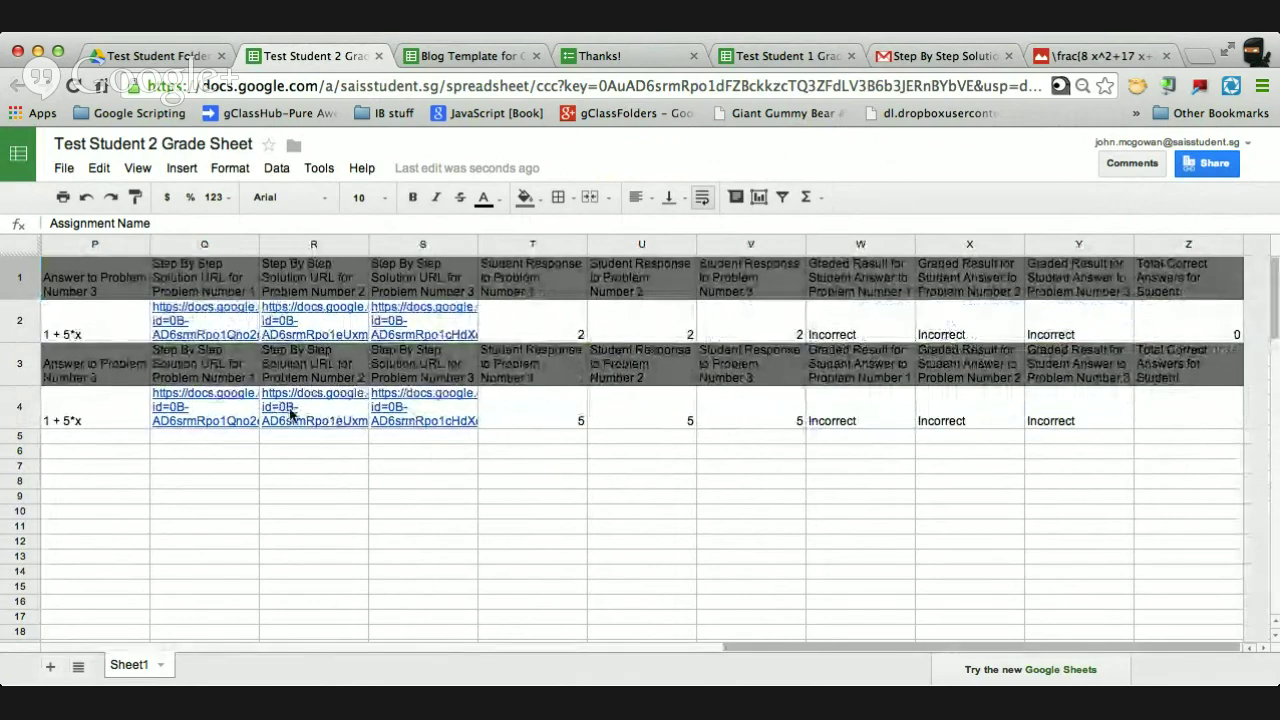
scroll(292, 413, left, 15)
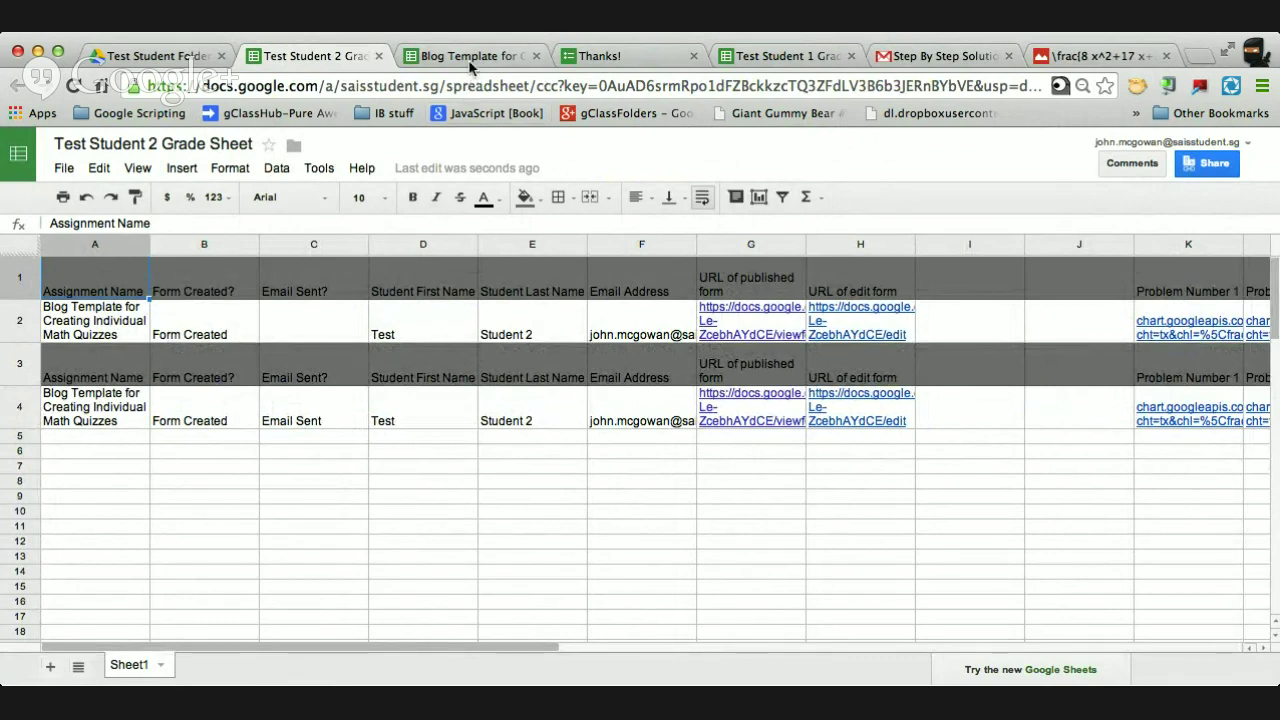
click(468, 56)
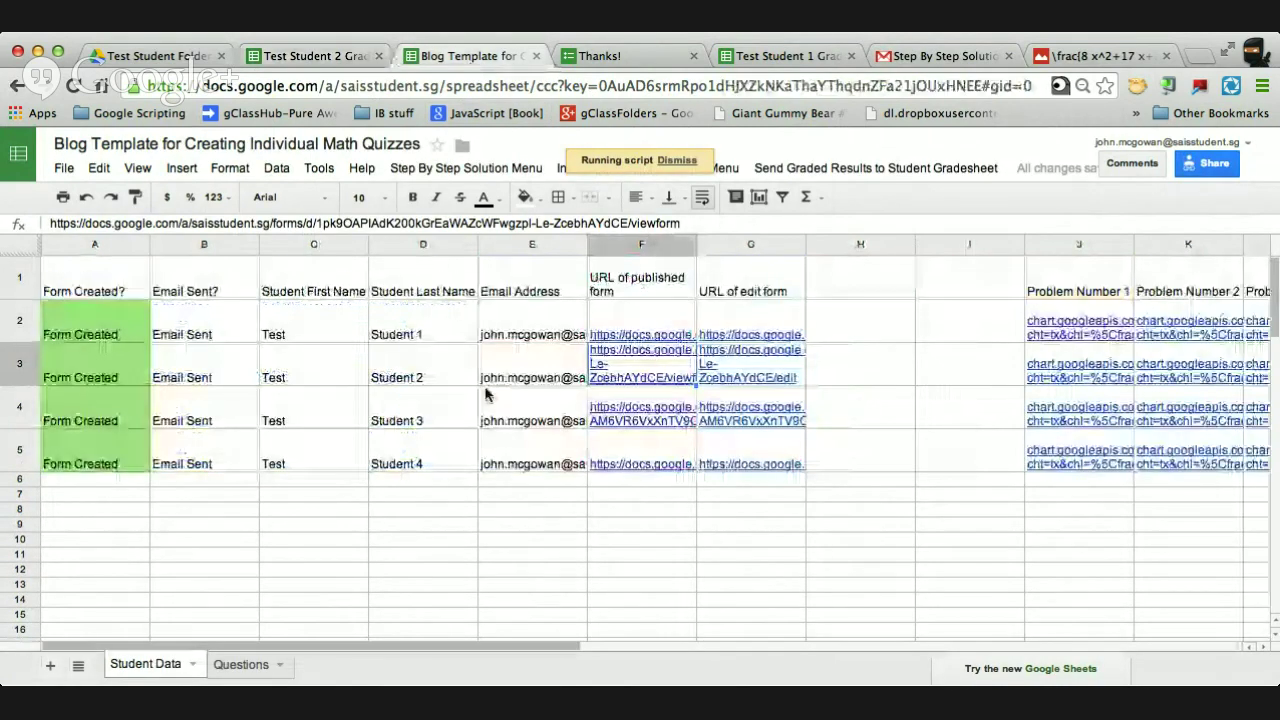